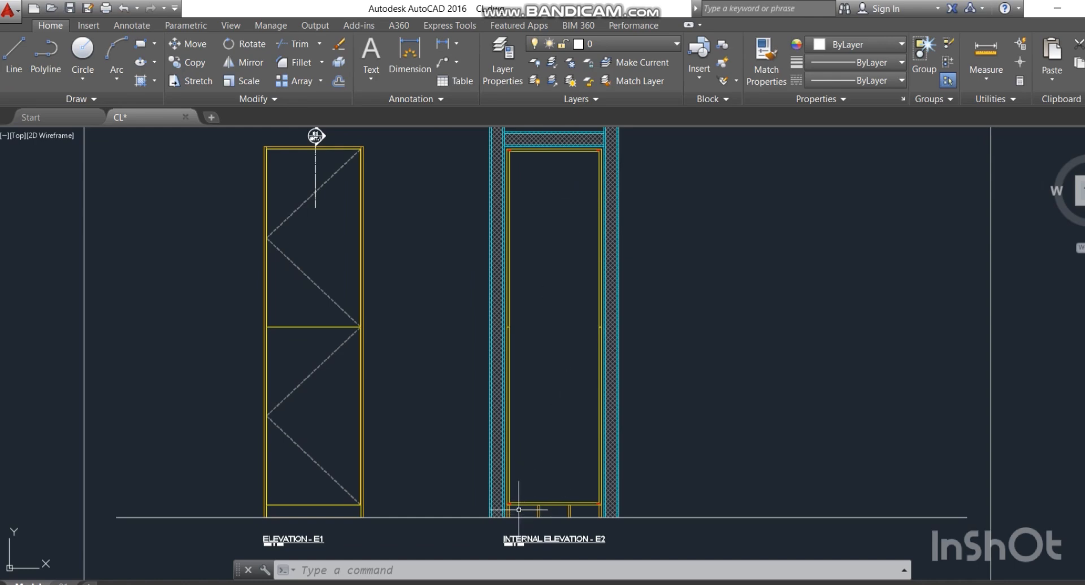
# Step: Start copying the bottom shelf panel of Internal Elevation E2, using its upper-left endpoint as the base point
pyautogui.scroll(4, 517, 496)
pyautogui.scroll(-4, 524, 323)
pyautogui.moveTo(524, 323); pyautogui.dragTo(514, 371, button='middle')
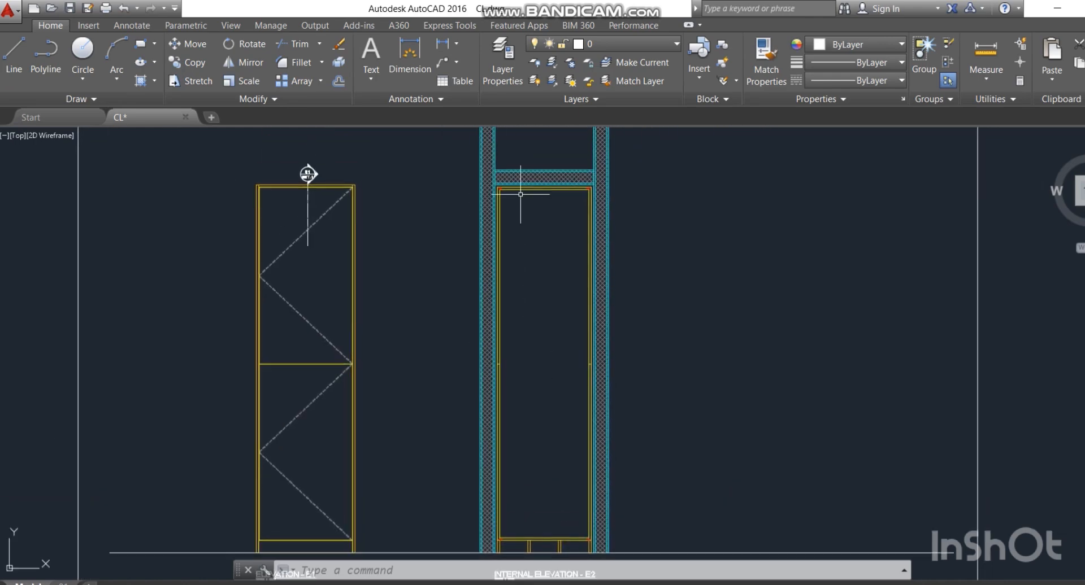
pyautogui.scroll(8, 489, 486)
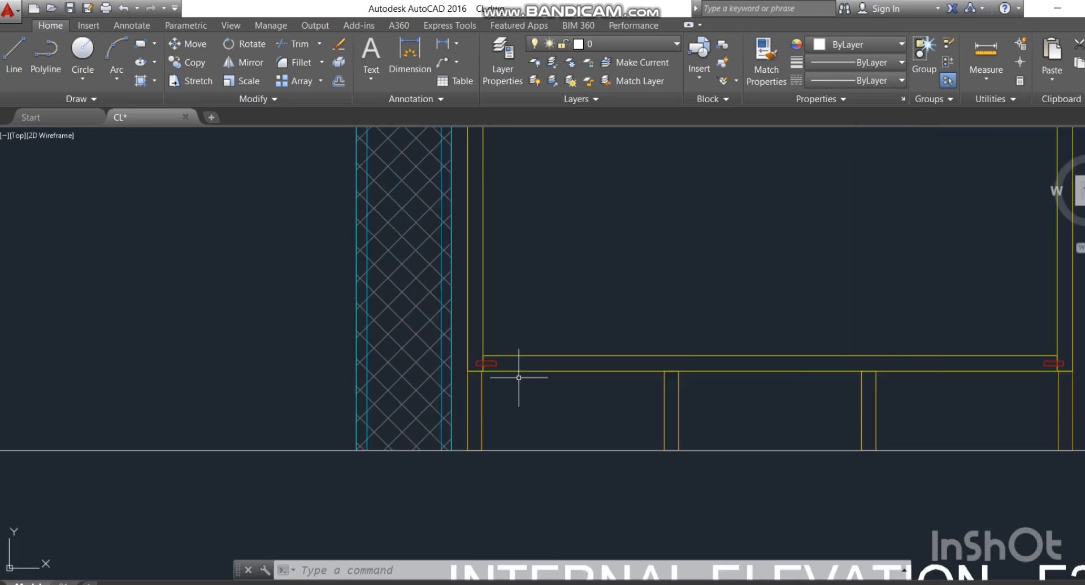
pyautogui.moveTo(521, 375); pyautogui.dragTo(457, 394, button='middle')
pyautogui.click(501, 379)
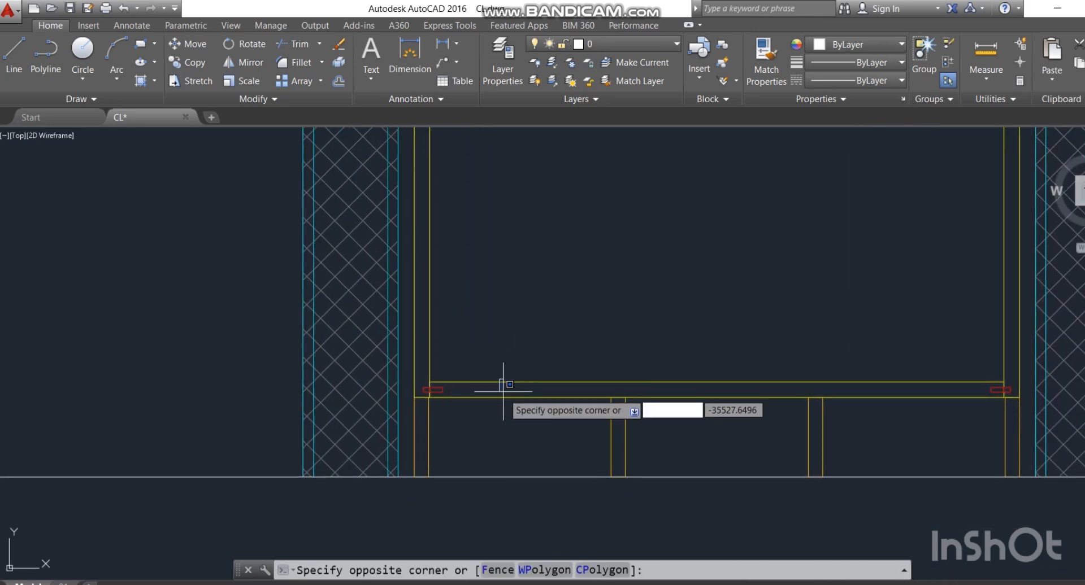
pyautogui.click(474, 388)
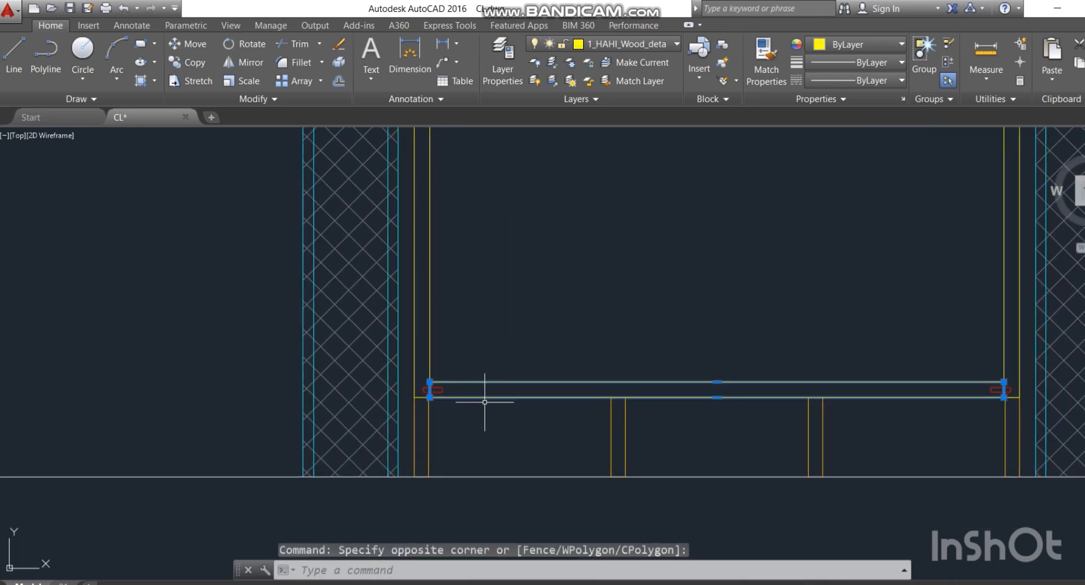
pyautogui.write('CO')
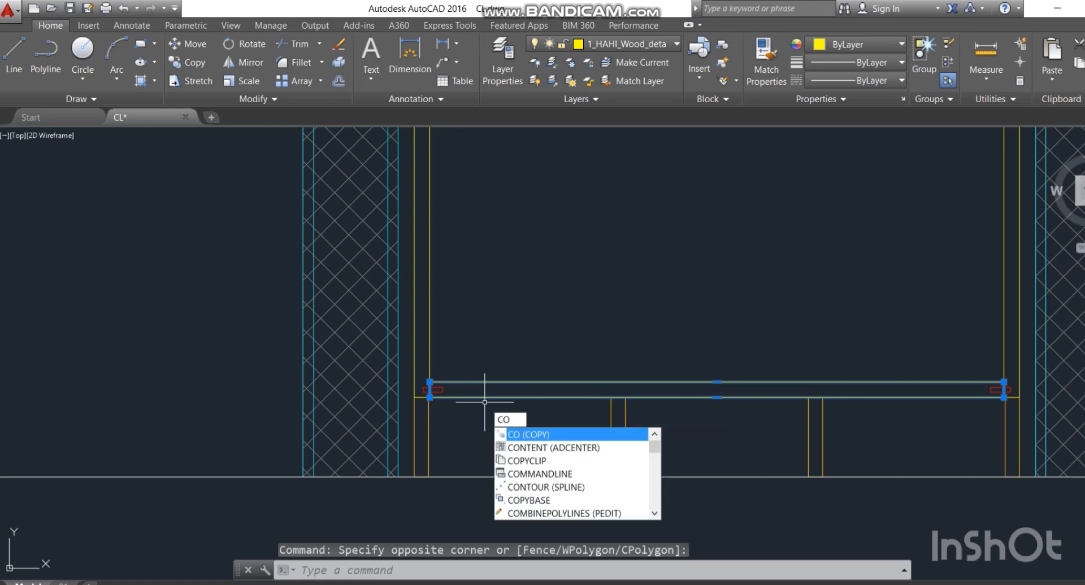
pyautogui.press('Return')
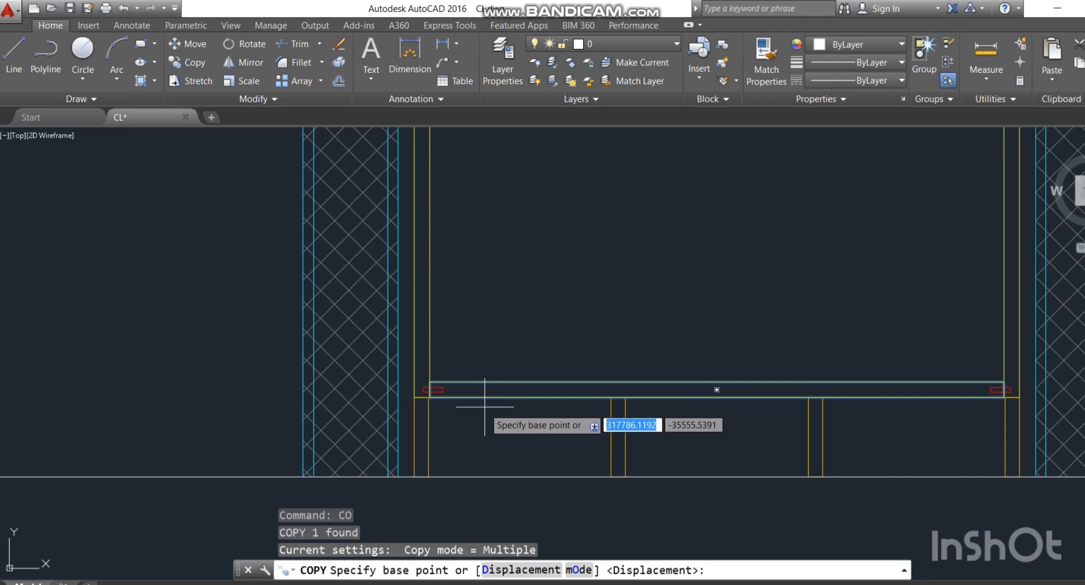
pyautogui.scroll(4, 421, 389)
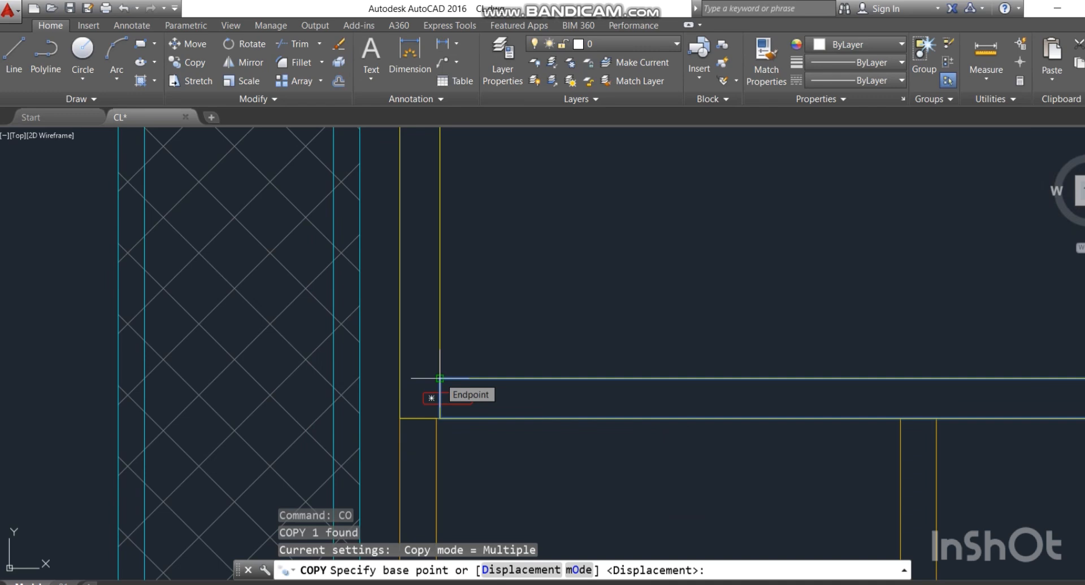
pyautogui.click(440, 379)
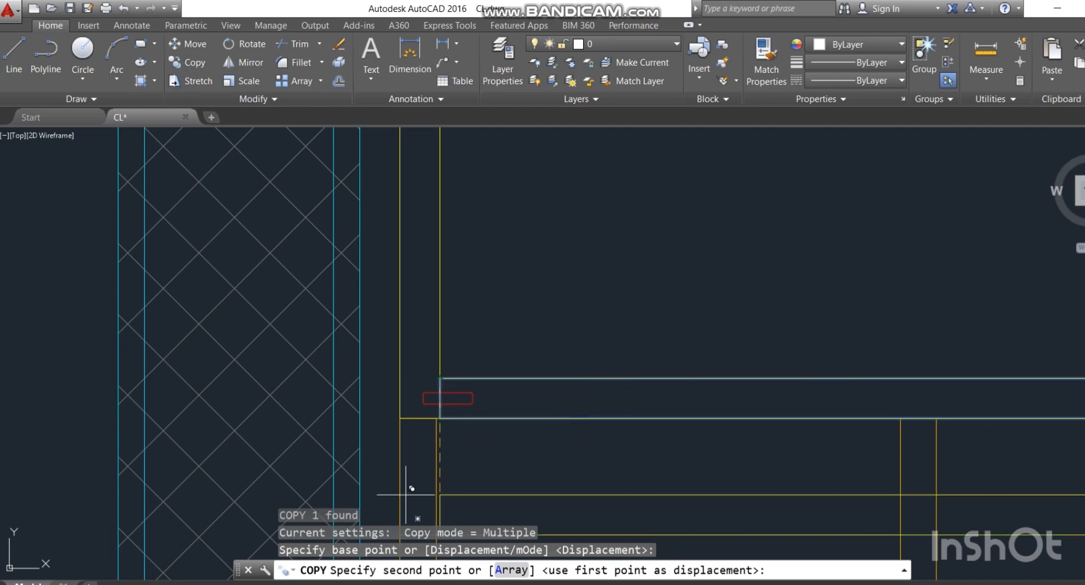
# Step: Set the shelf copy to an array of 6 items with the Fit option
pyautogui.scroll(-5, 476, 430)
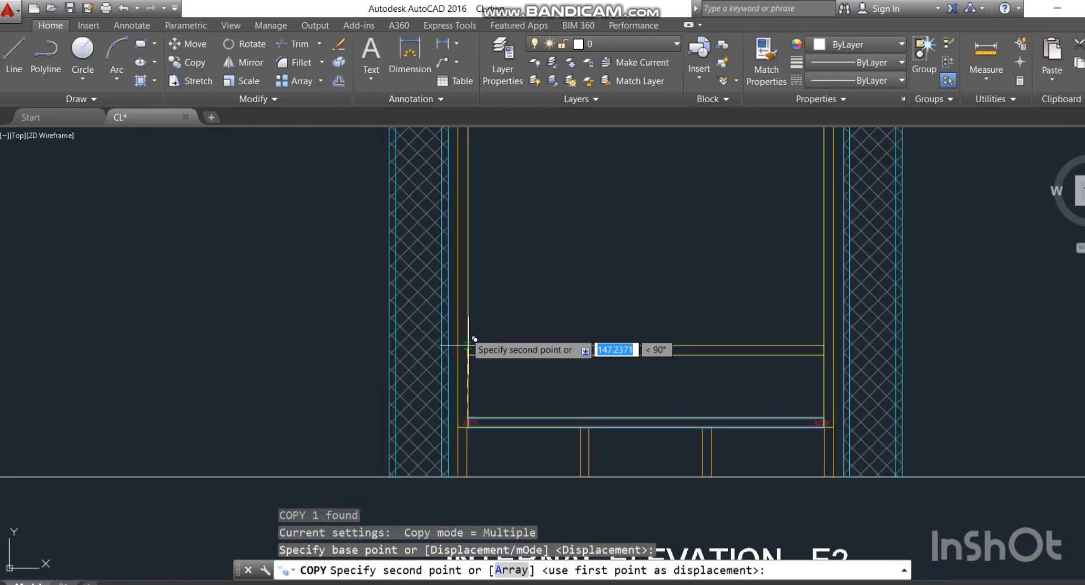
pyautogui.scroll(2, 479, 339)
pyautogui.scroll(-2, 473, 340)
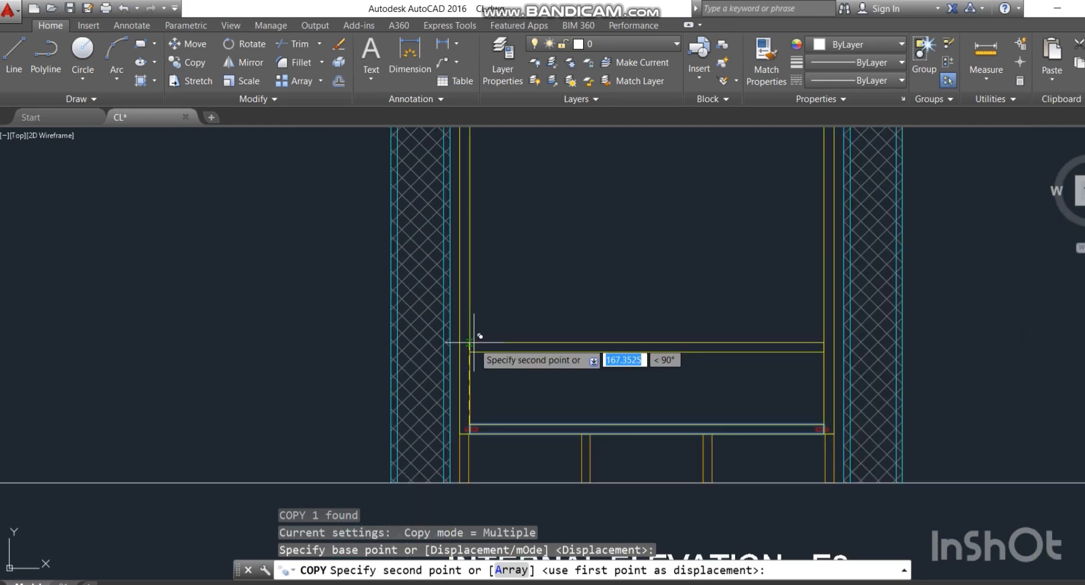
pyautogui.write('a')
pyautogui.press('Return')
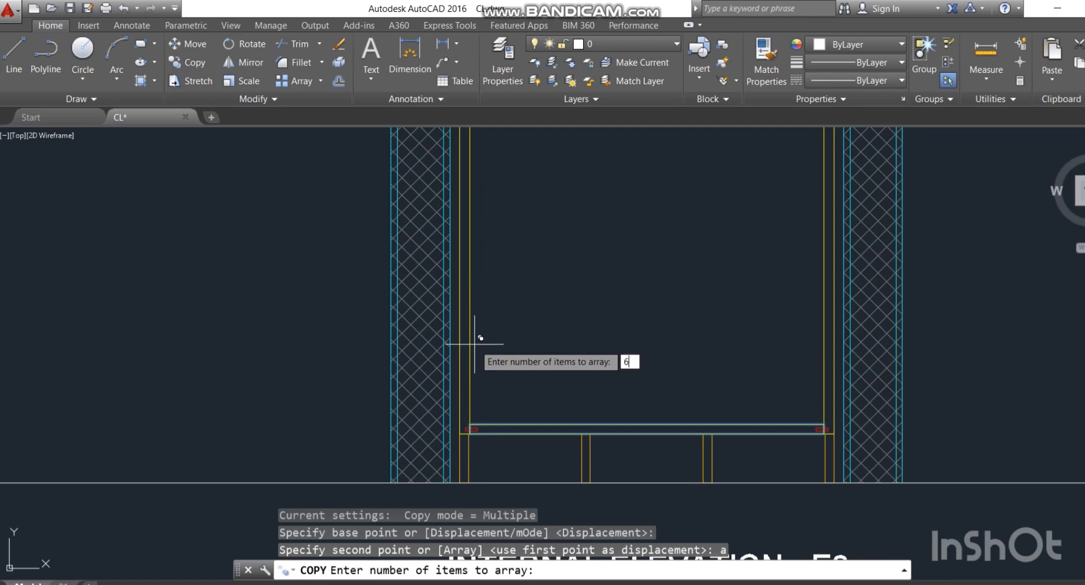
pyautogui.press('Return')
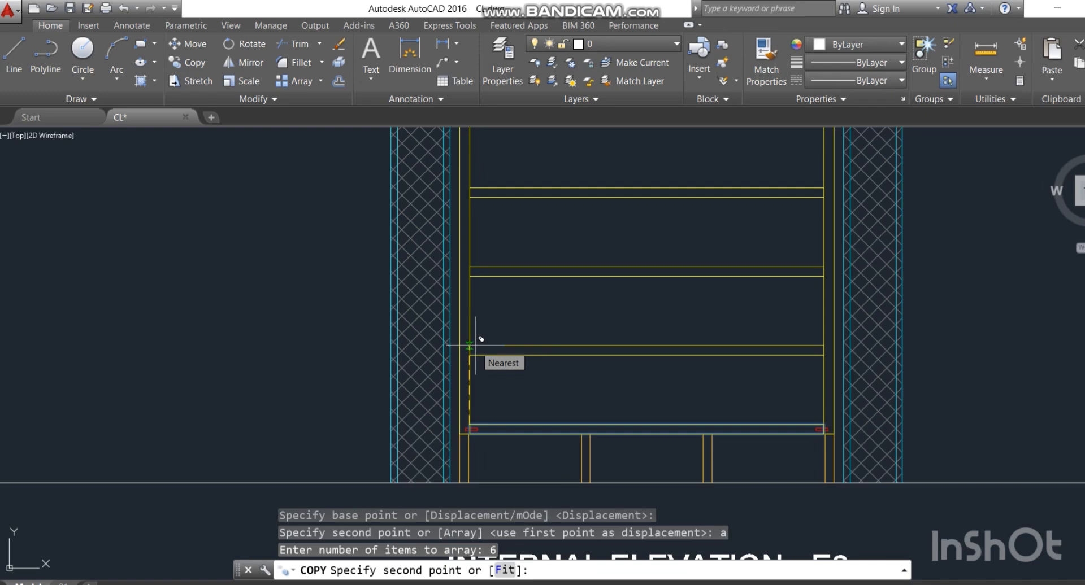
pyautogui.write('f')
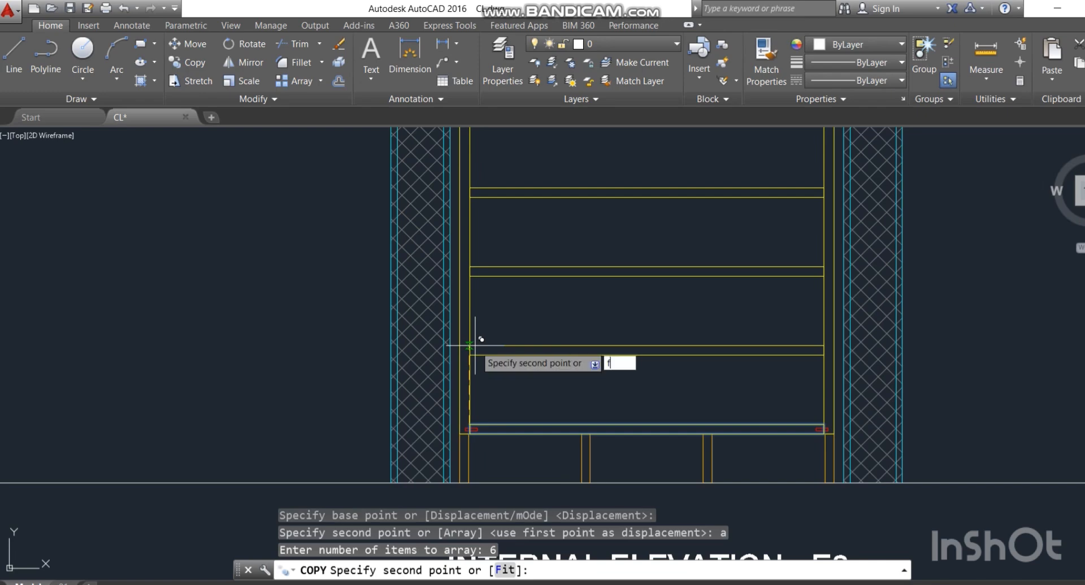
pyautogui.press('Return')
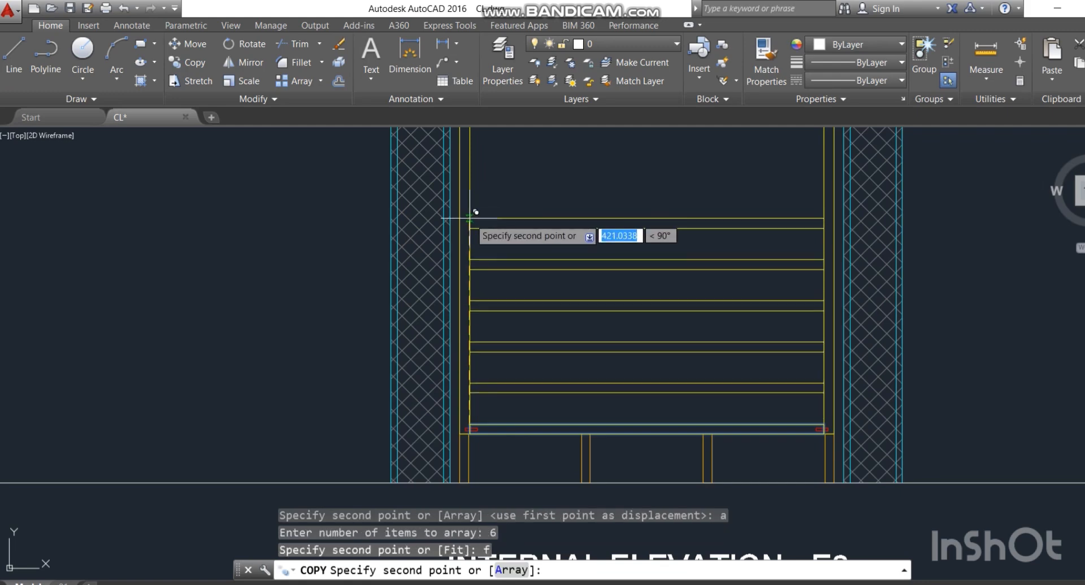
# Step: Fit the shelf array up to the upper-left endpoint of the cabinet's top panel and finish the copy
pyautogui.scroll(-6, 469, 218)
pyautogui.moveTo(473, 179); pyautogui.dragTo(498, 371, button='middle')
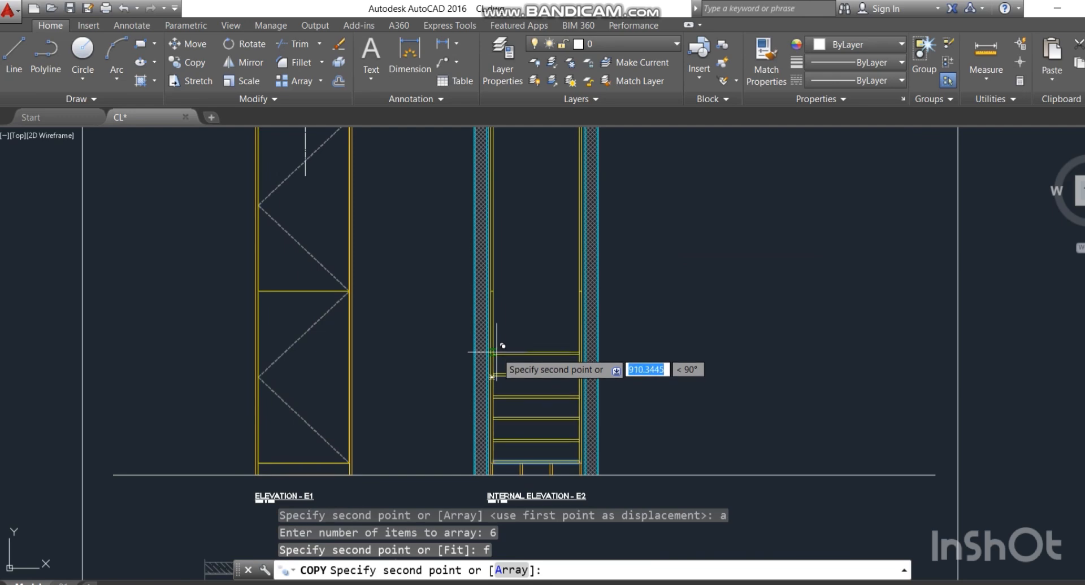
pyautogui.moveTo(491, 234); pyautogui.dragTo(503, 357, button='middle')
pyautogui.scroll(6, 515, 257)
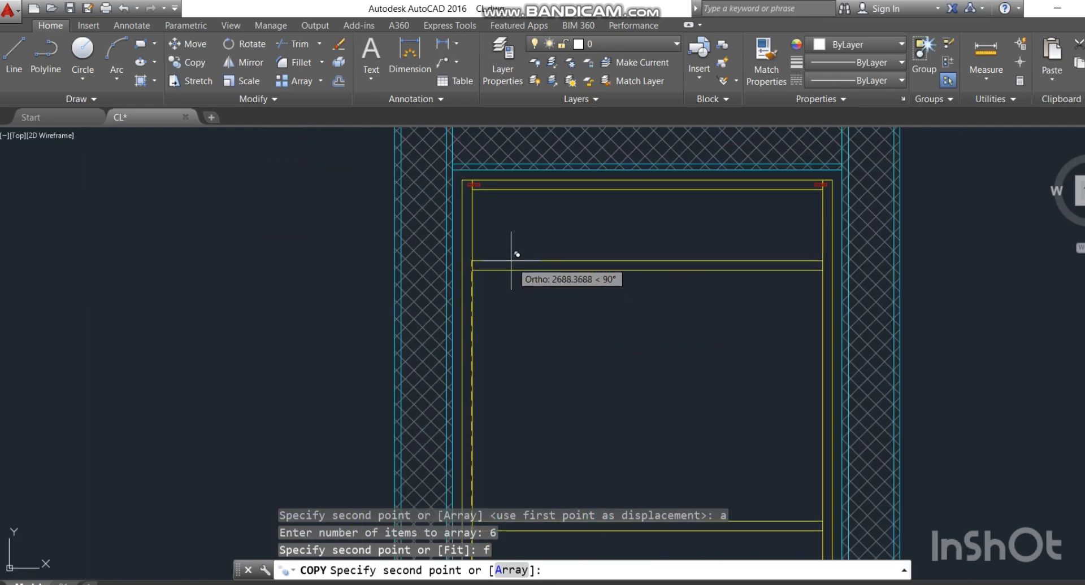
pyautogui.scroll(2, 473, 185)
pyautogui.scroll(4, 468, 170)
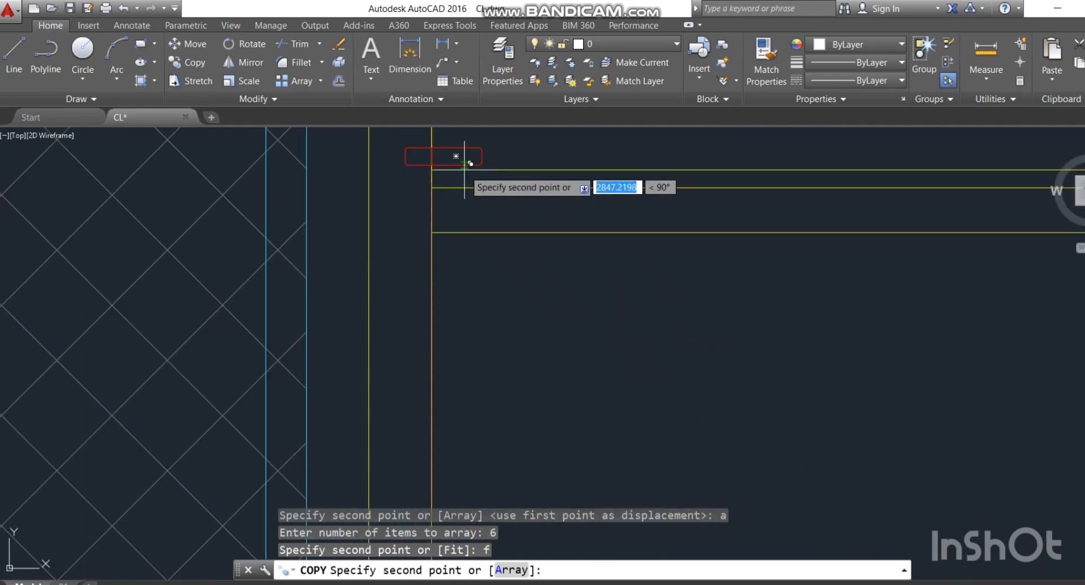
pyautogui.moveTo(464, 162); pyautogui.dragTo(454, 260, button='middle')
pyautogui.scroll(2, 425, 222)
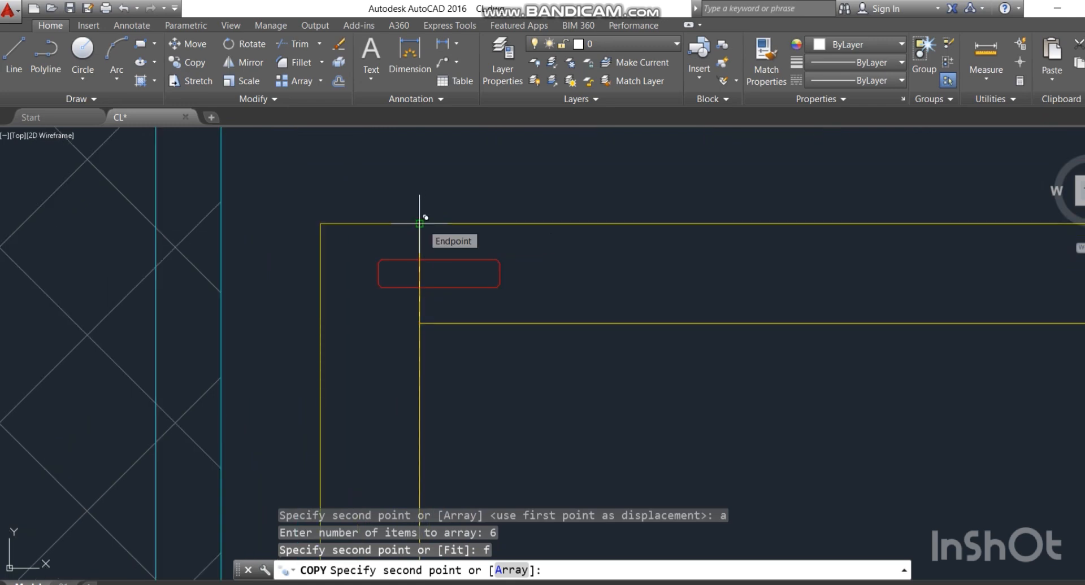
pyautogui.click(419, 223)
pyautogui.rightClick(424, 224)
pyautogui.click(446, 232)
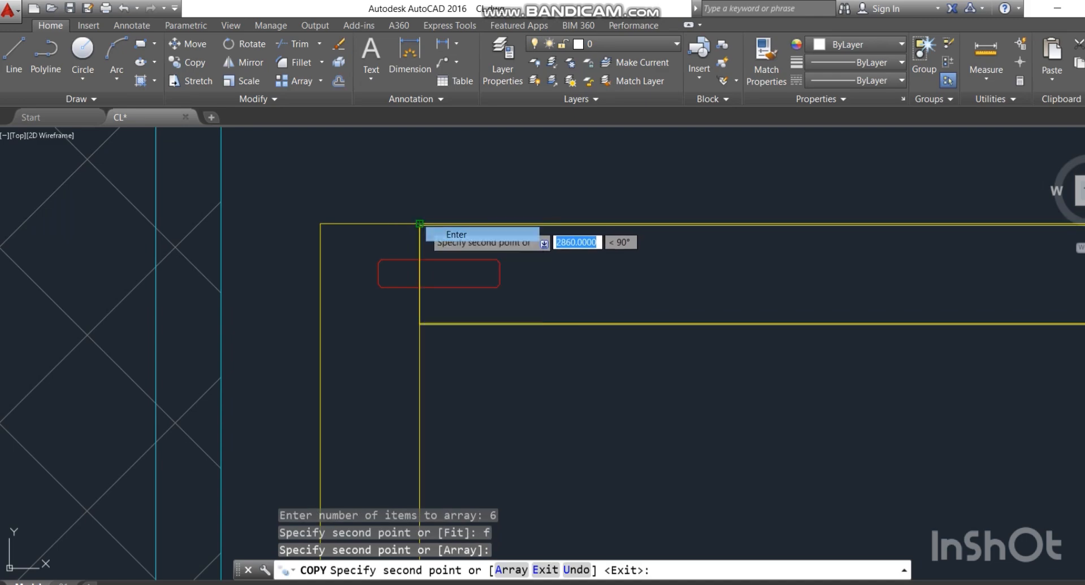
pyautogui.scroll(-2, 448, 244)
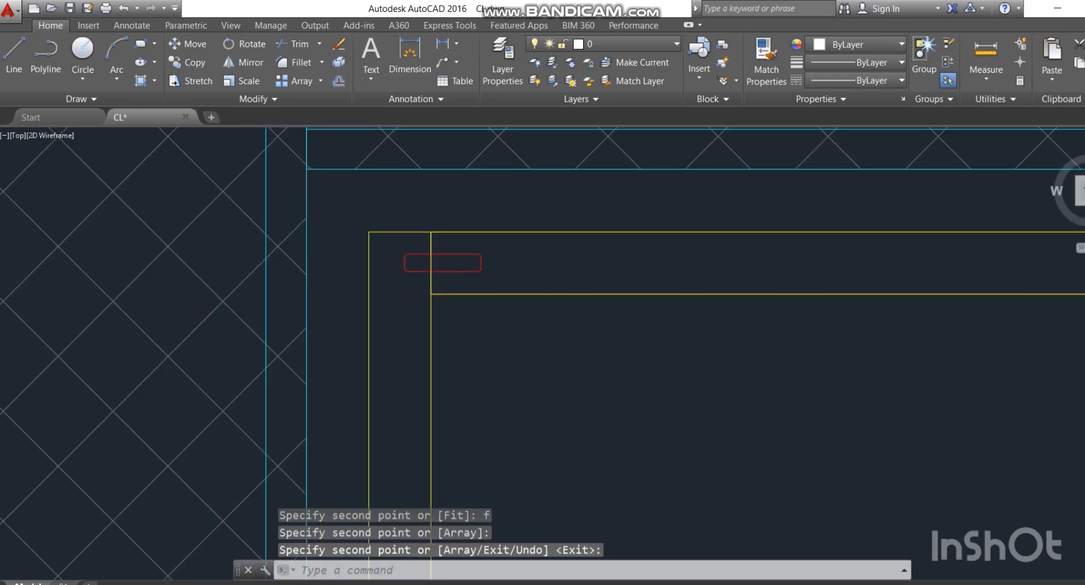
pyautogui.scroll(-5, 523, 302)
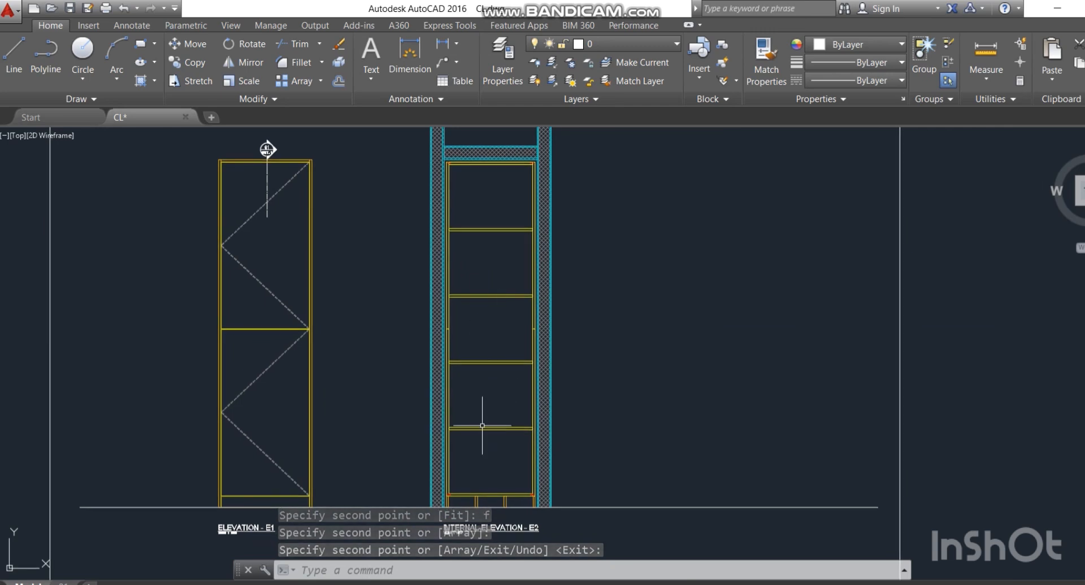
pyautogui.click(489, 248)
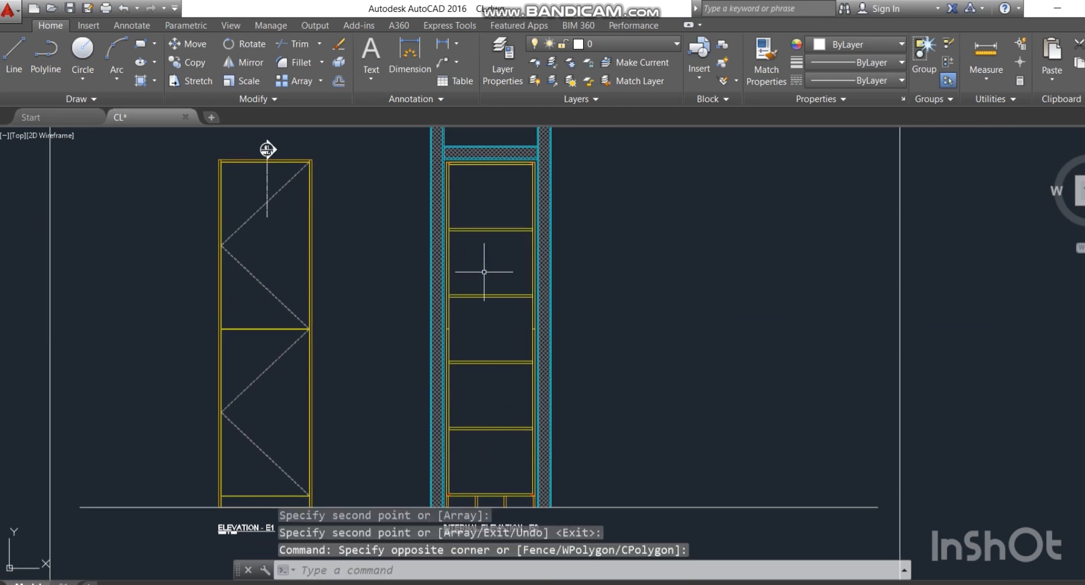
pyautogui.click(480, 339)
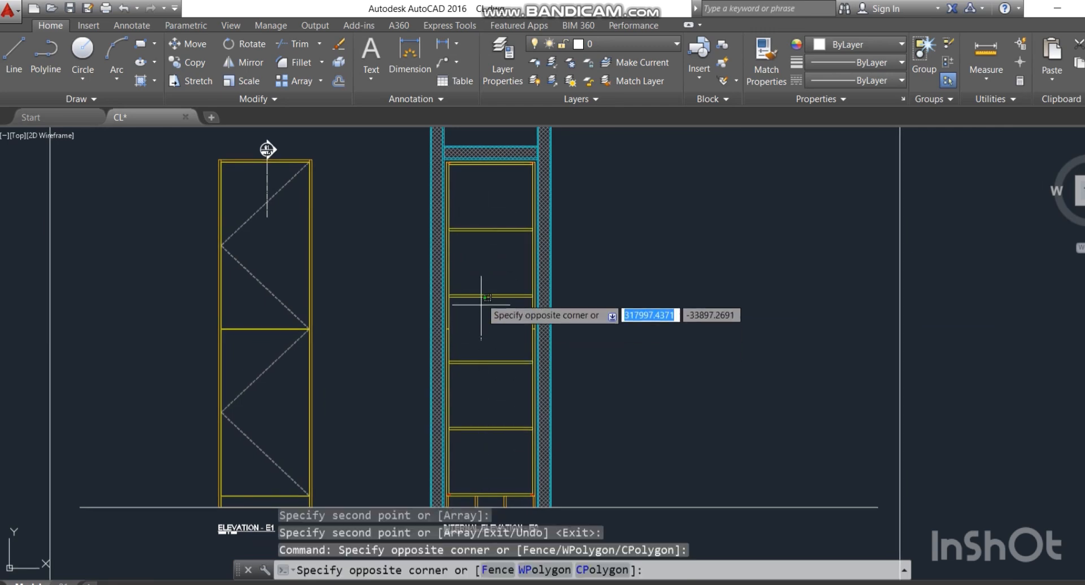
pyautogui.click(481, 340)
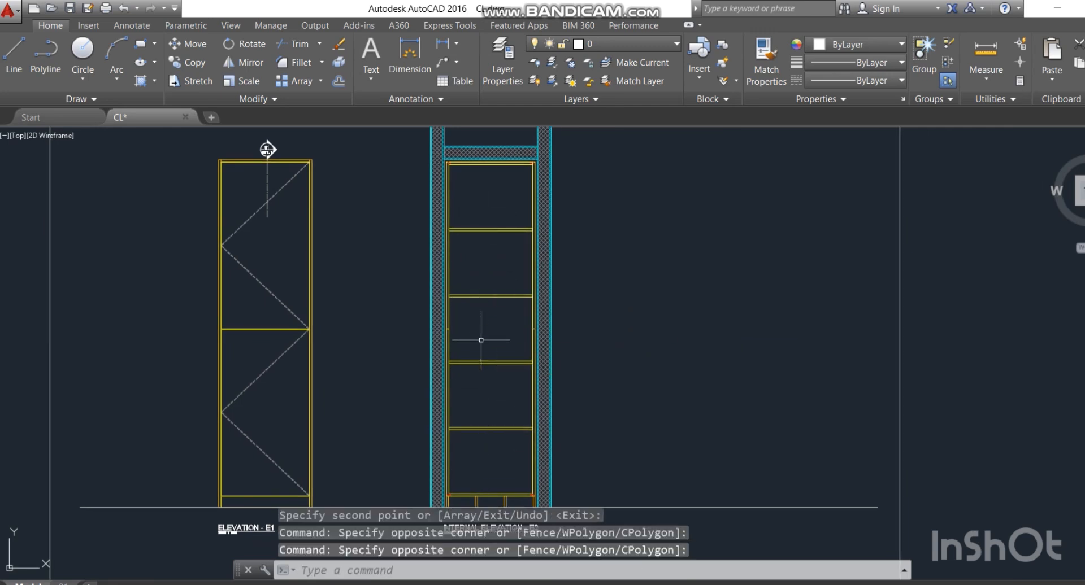
pyautogui.click(482, 478)
pyautogui.click(482, 451)
pyautogui.click(482, 454)
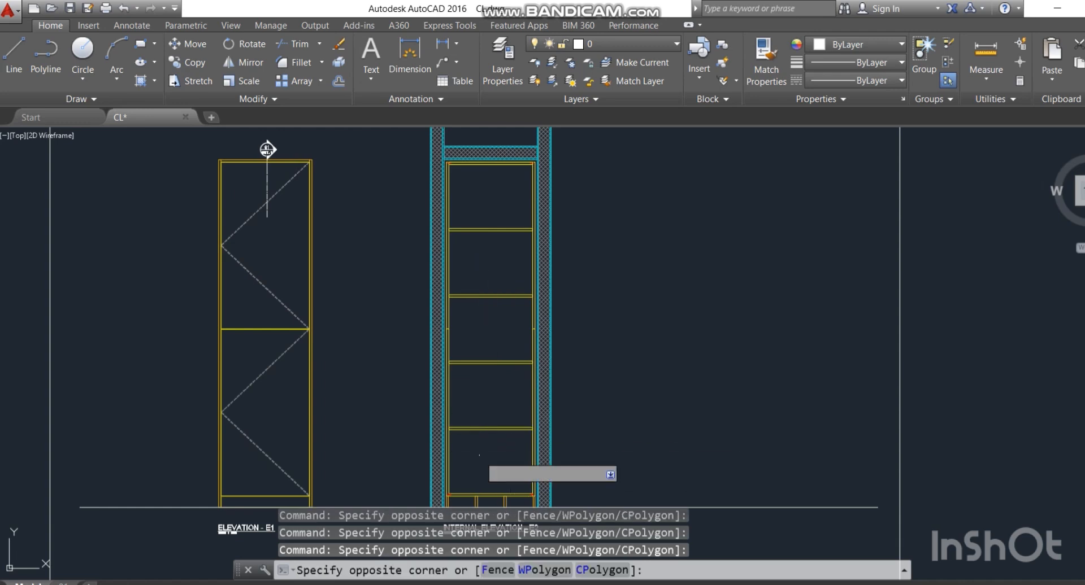
pyautogui.click(483, 420)
pyautogui.click(483, 418)
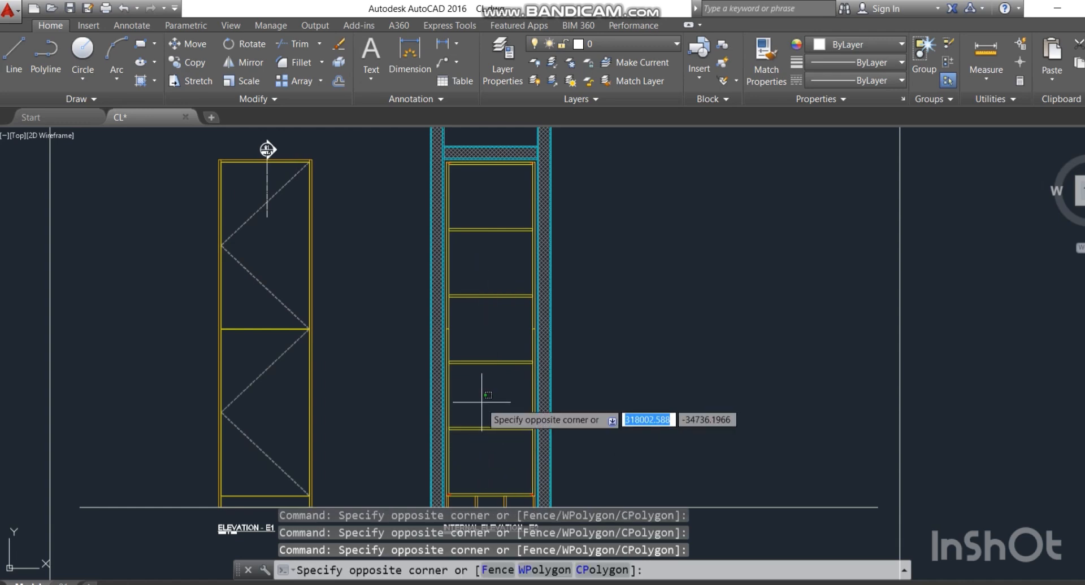
pyautogui.click(484, 339)
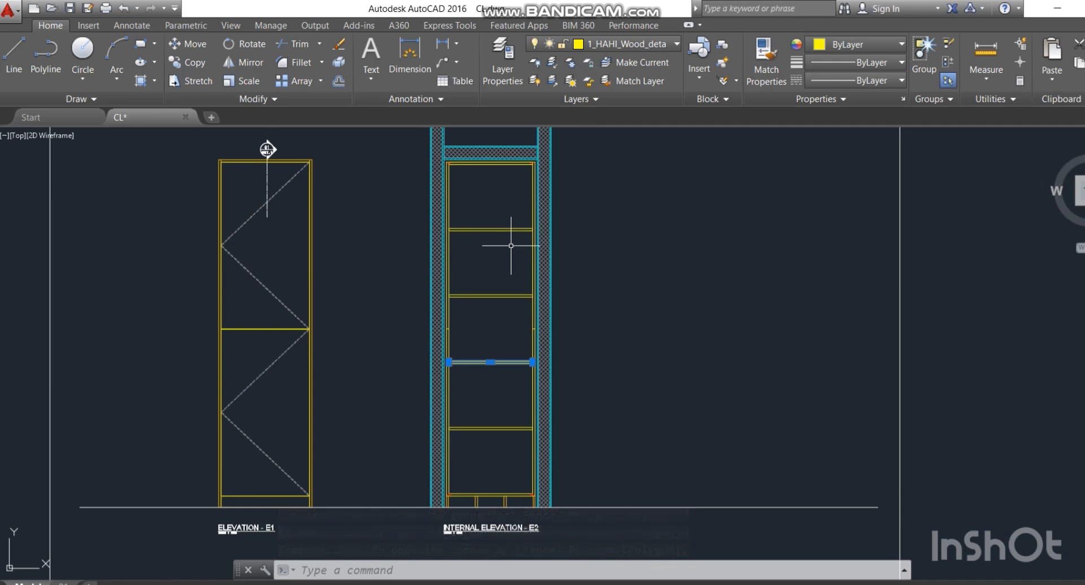
pyautogui.press('Escape')
pyautogui.press('Escape')
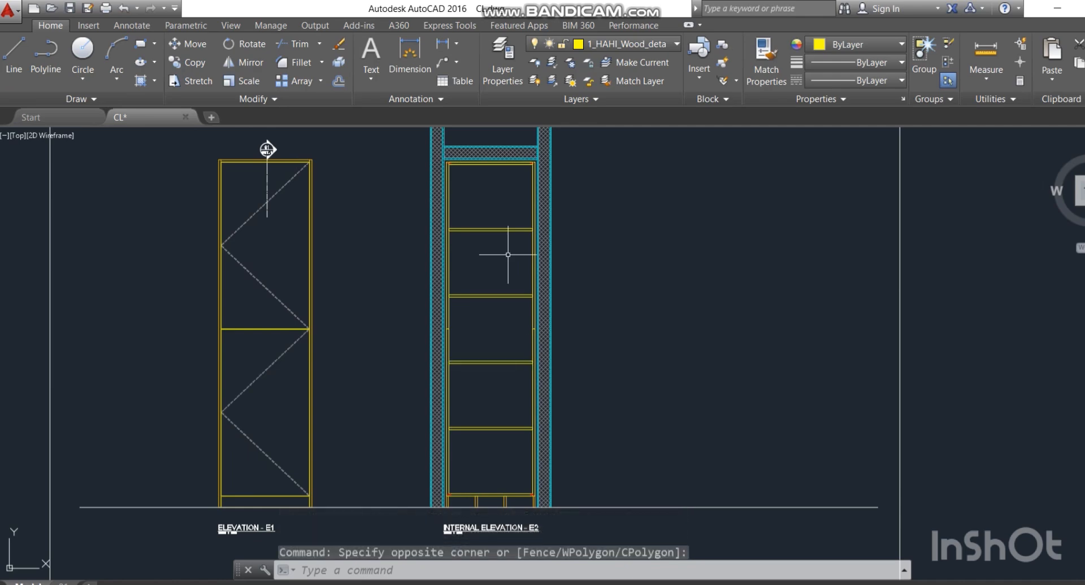
# Step: Add a vertical linear dimension for the clear height of the lowest compartment, from the bottom panel's upper edge to the first shelf's underside
pyautogui.scroll(3, 475, 452)
pyautogui.write('DLI')
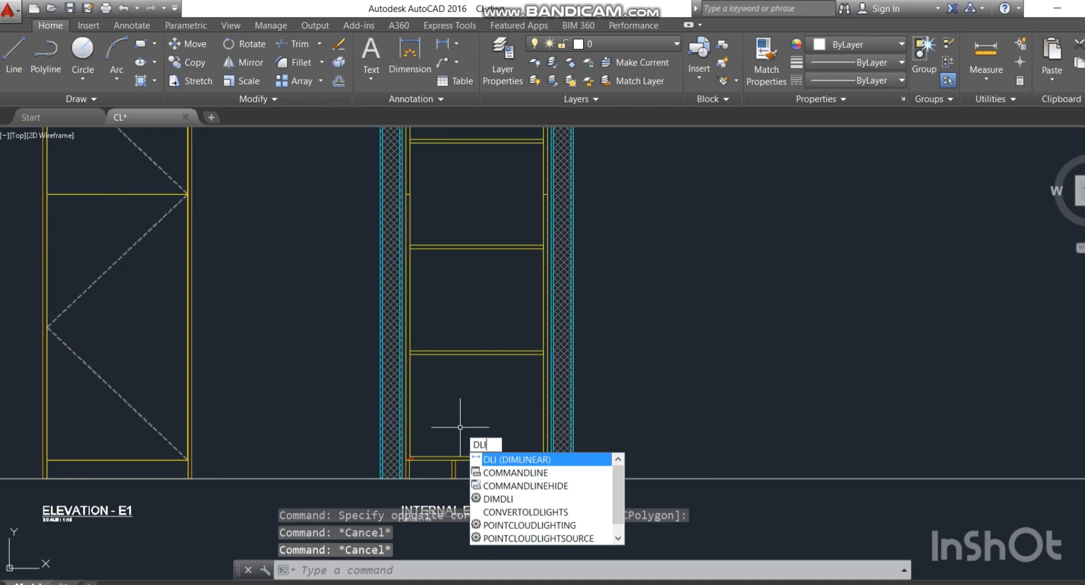
pyautogui.press('Return')
pyautogui.scroll(6, 436, 452)
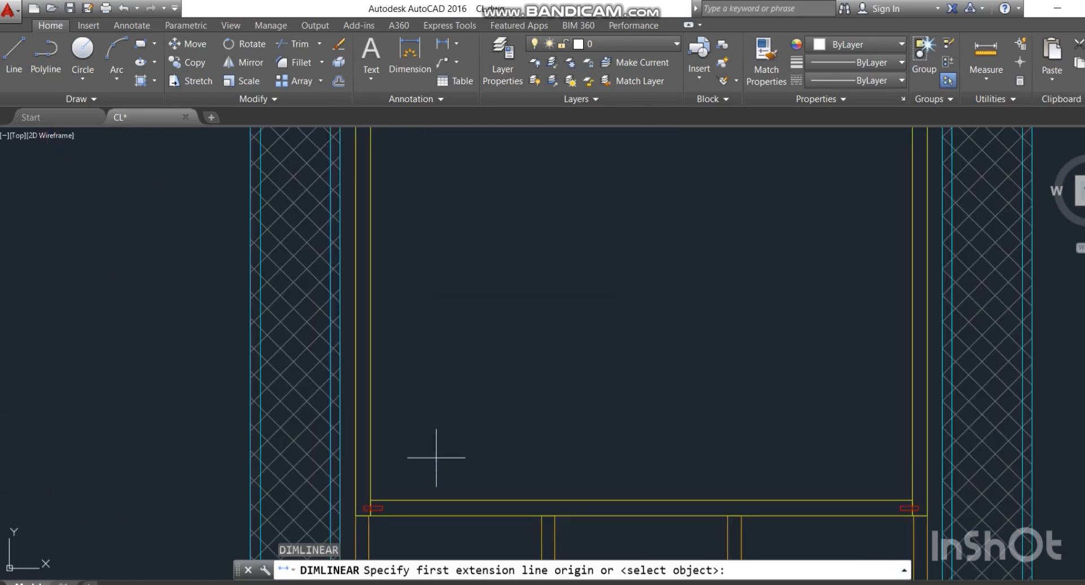
pyautogui.moveTo(436, 458); pyautogui.dragTo(429, 384, button='middle')
pyautogui.click(364, 433)
pyautogui.scroll(-3, 435, 382)
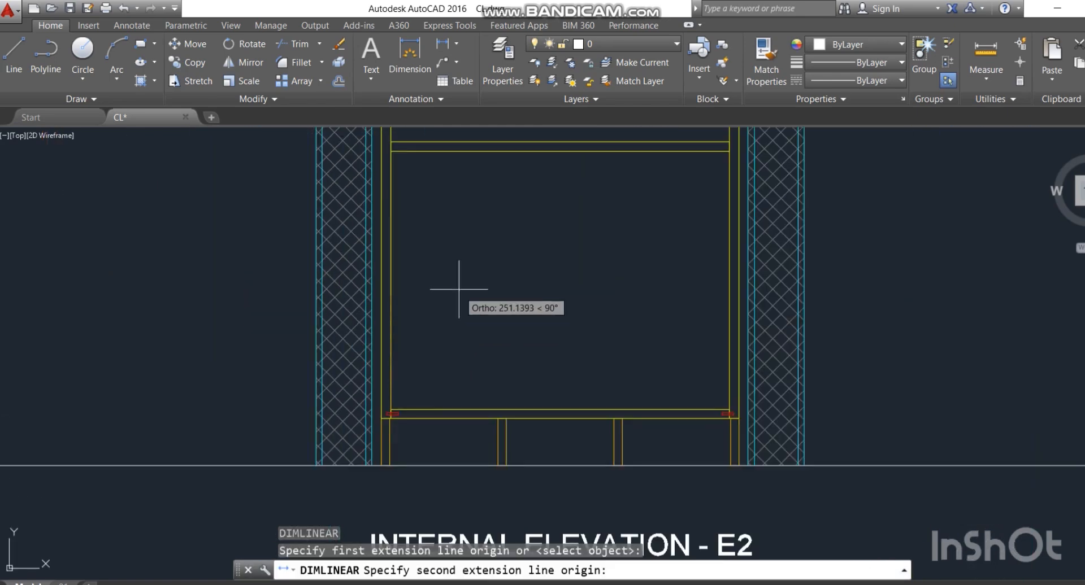
pyautogui.moveTo(459, 289); pyautogui.dragTo(464, 318, button='middle')
pyautogui.click(397, 180)
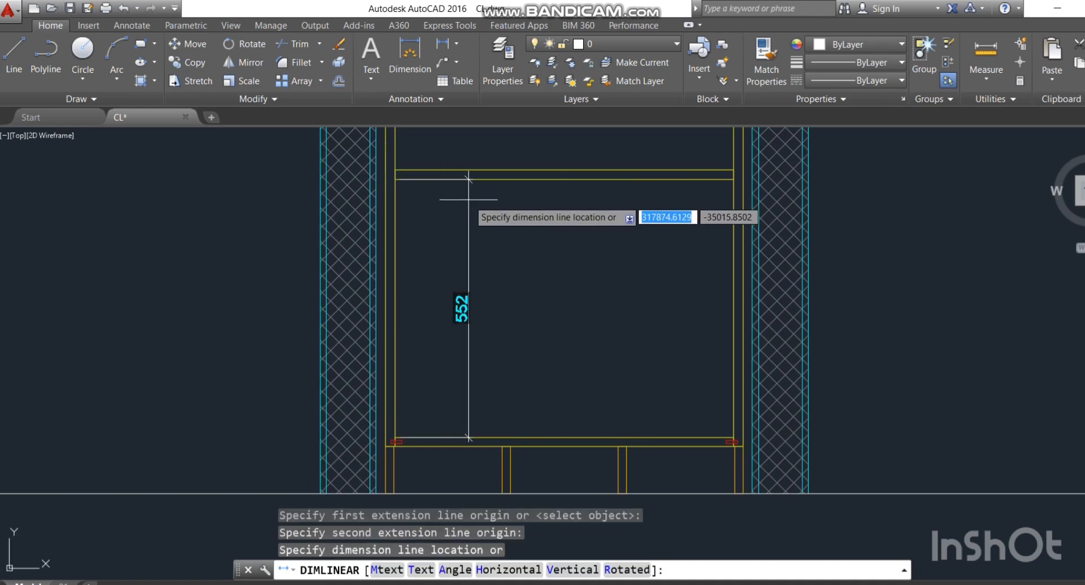
pyautogui.click(468, 199)
pyautogui.scroll(-2, 487, 215)
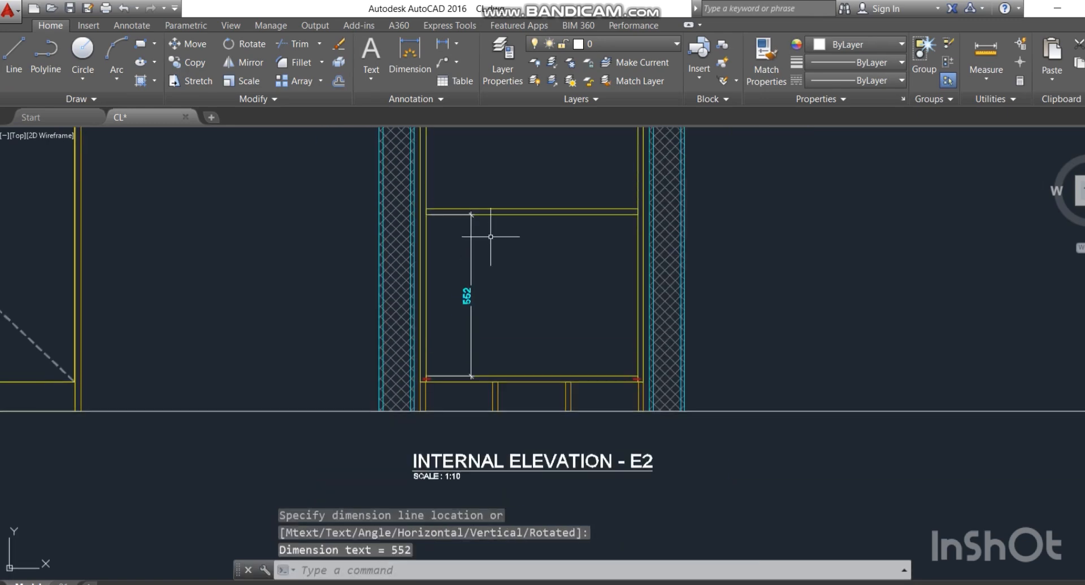
# Step: Start a continued dimension from the lowest compartment's dimension and add the first shelf's thickness to the chain
pyautogui.write('DCi')
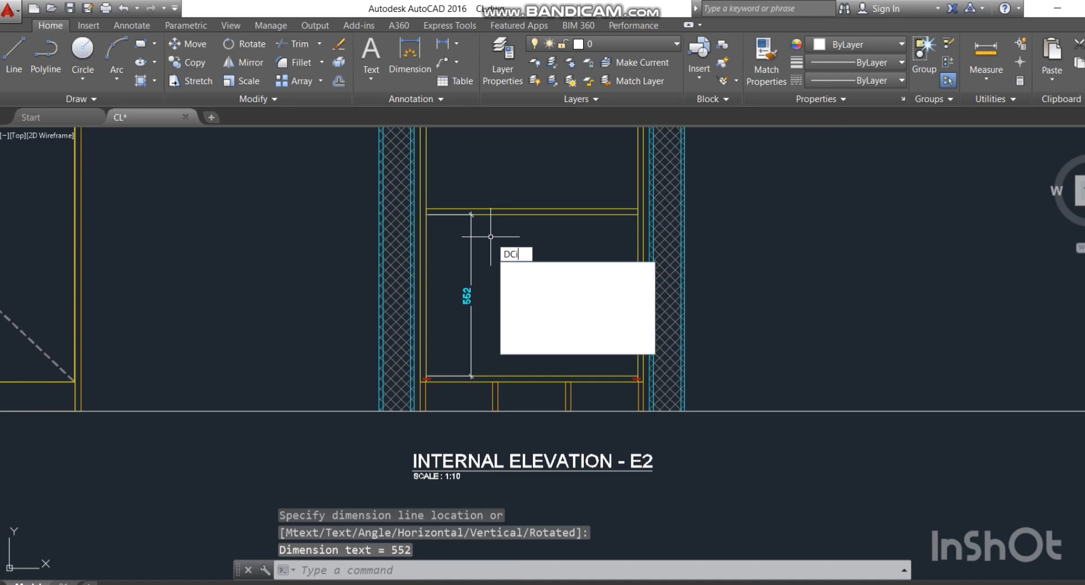
pyautogui.press('Down')
pyautogui.press('Down')
pyautogui.press('Down')
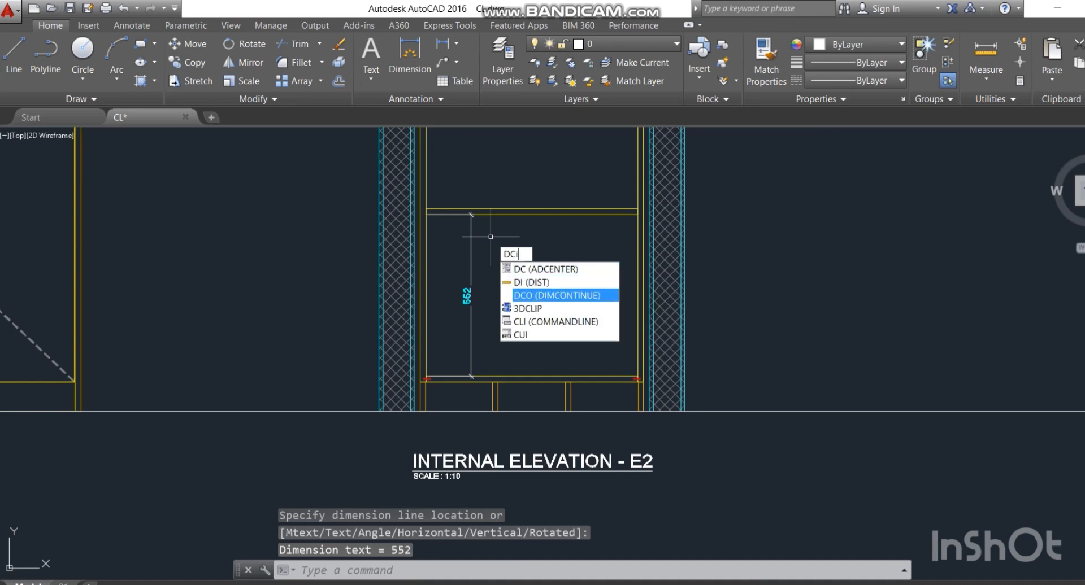
pyautogui.press('Return')
pyautogui.scroll(6, 426, 219)
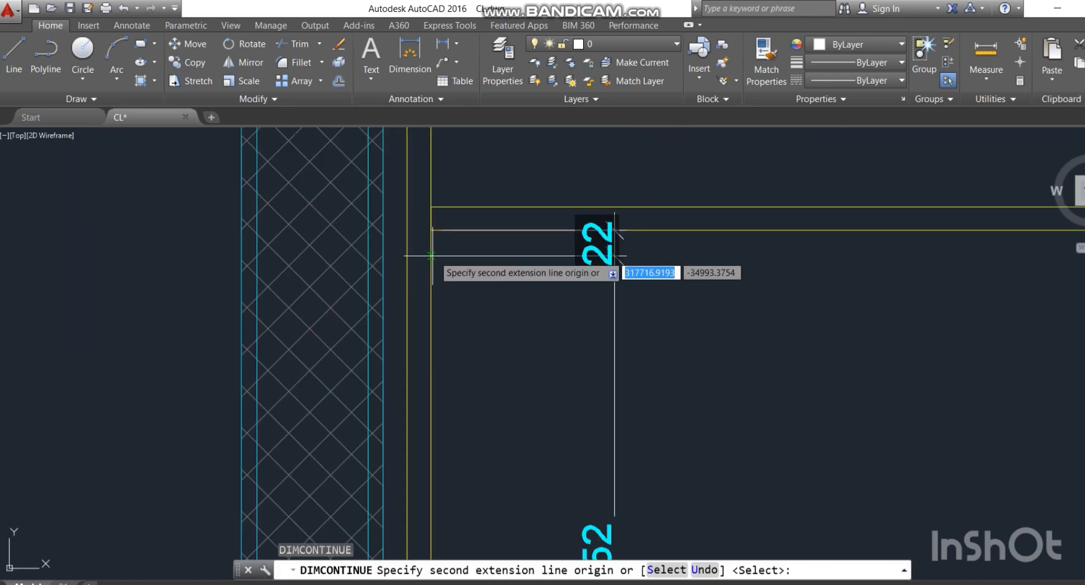
pyautogui.click(432, 207)
pyautogui.scroll(-4, 460, 185)
# Step: Continue the dimension chain over the second compartment's clear height and the second shelf's thickness
pyautogui.moveTo(486, 156); pyautogui.dragTo(484, 385, button='middle')
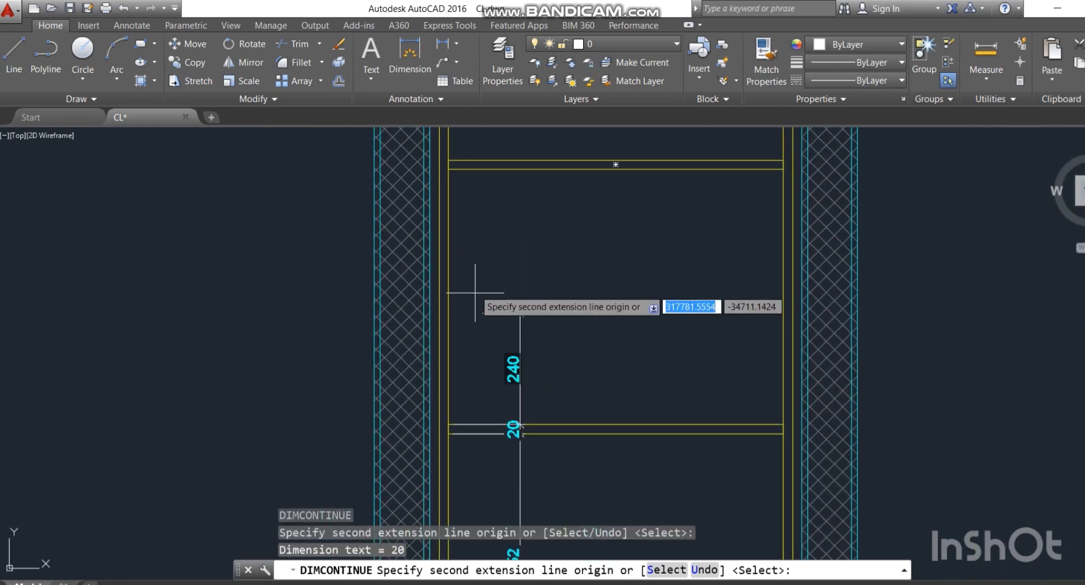
pyautogui.click(449, 169)
pyautogui.scroll(4, 449, 170)
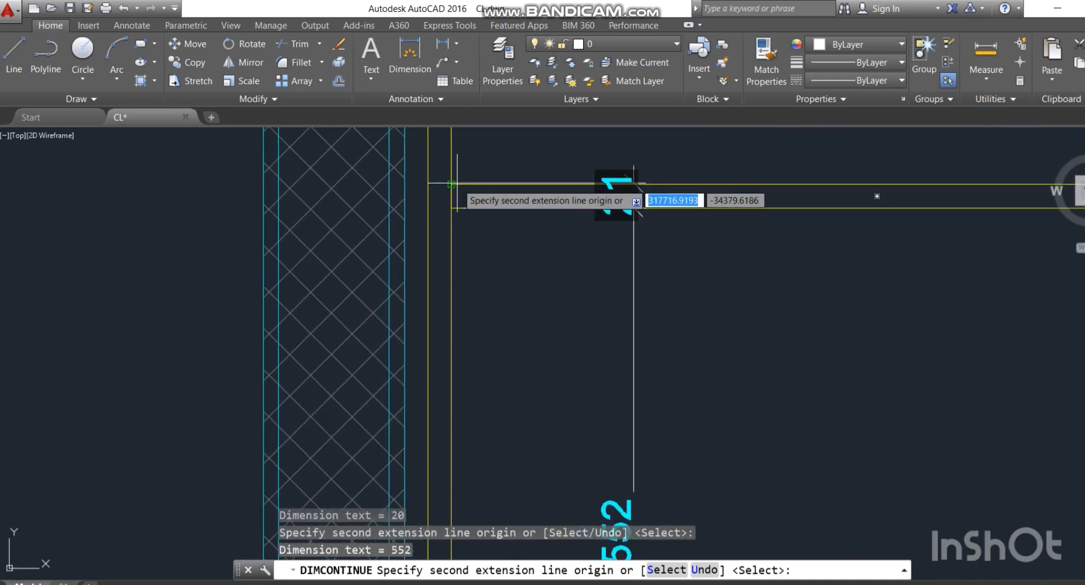
pyautogui.click(456, 183)
pyautogui.scroll(-3, 470, 319)
# Step: Extend the dimension chain upward through the next compartments and shelf thicknesses above the second shelf
pyautogui.scroll(4, 439, 199)
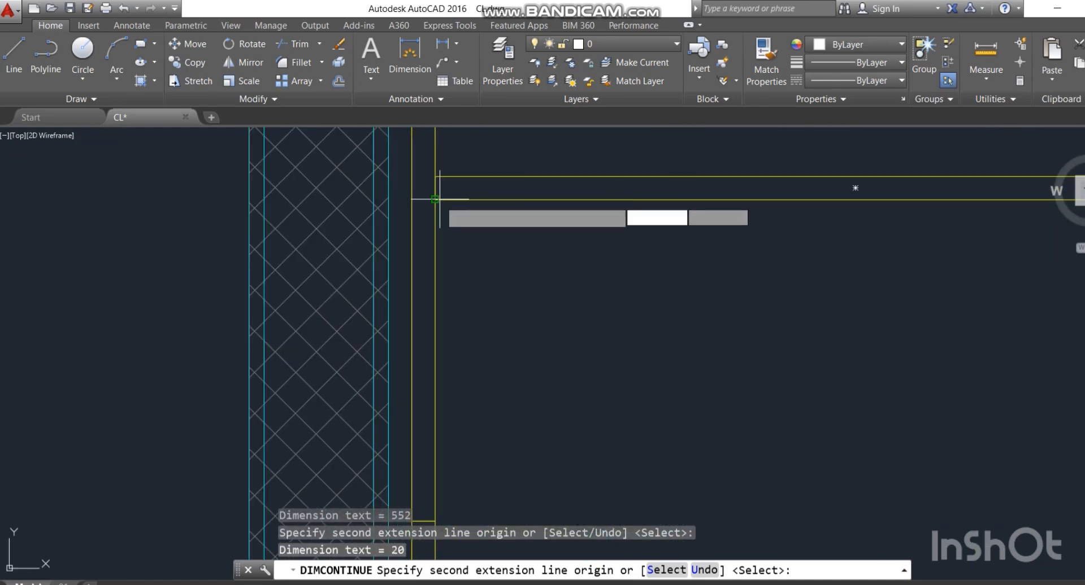
pyautogui.scroll(-3, 440, 199)
pyautogui.scroll(-2, 625, 192)
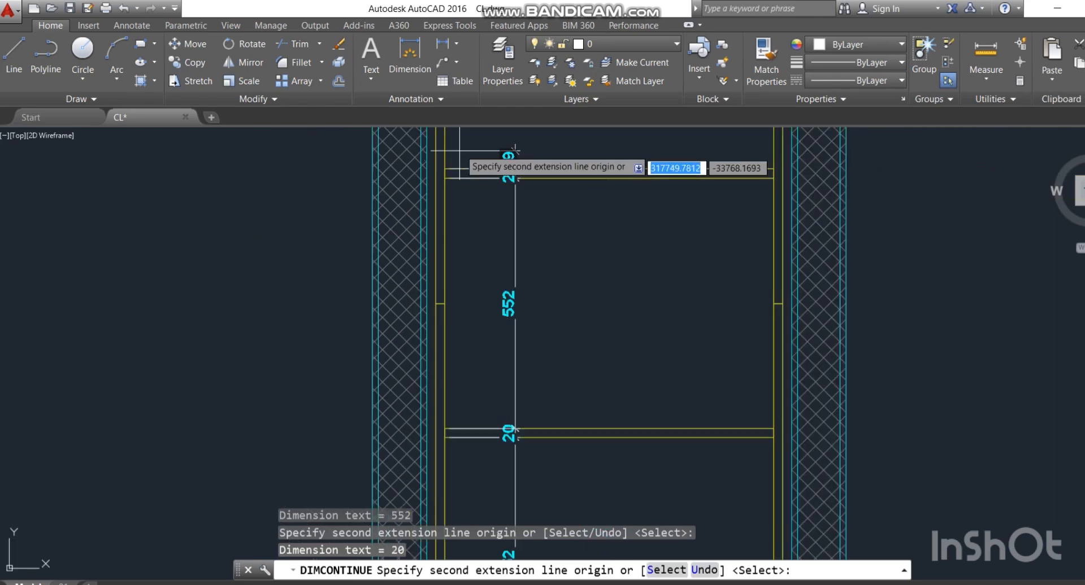
pyautogui.click(440, 220)
pyautogui.scroll(4, 442, 209)
pyautogui.click(440, 215)
pyautogui.scroll(-4, 442, 214)
# Step: Complete the dimension chain over the uppermost compartment and the top panel's thickness, then end the continued dimension
pyautogui.moveTo(479, 183); pyautogui.dragTo(490, 337, button='middle')
pyautogui.moveTo(466, 208); pyautogui.dragTo(461, 354, button='middle')
pyautogui.scroll(4, 445, 265)
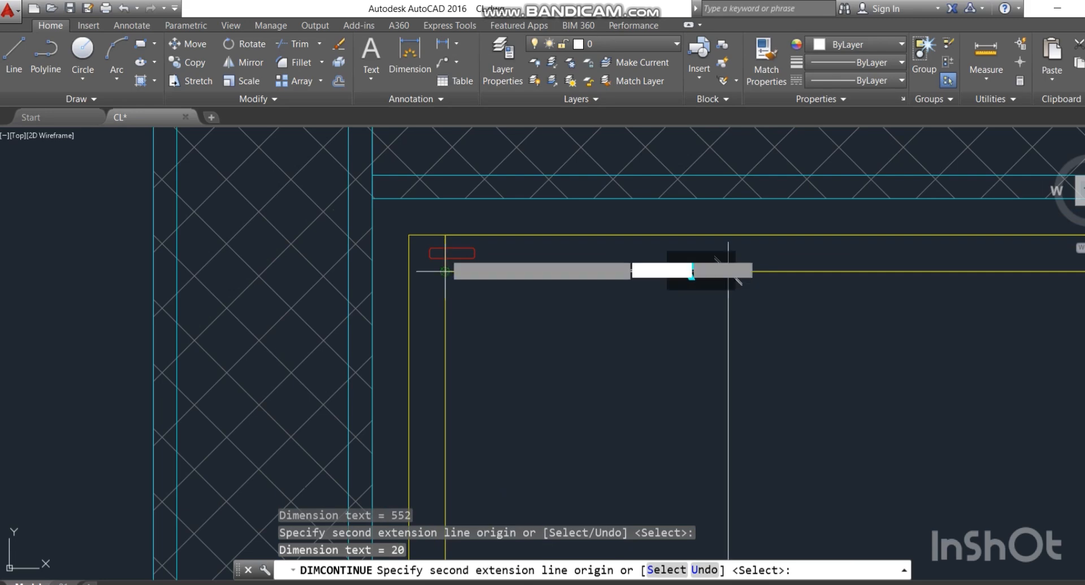
pyautogui.scroll(-4, 445, 265)
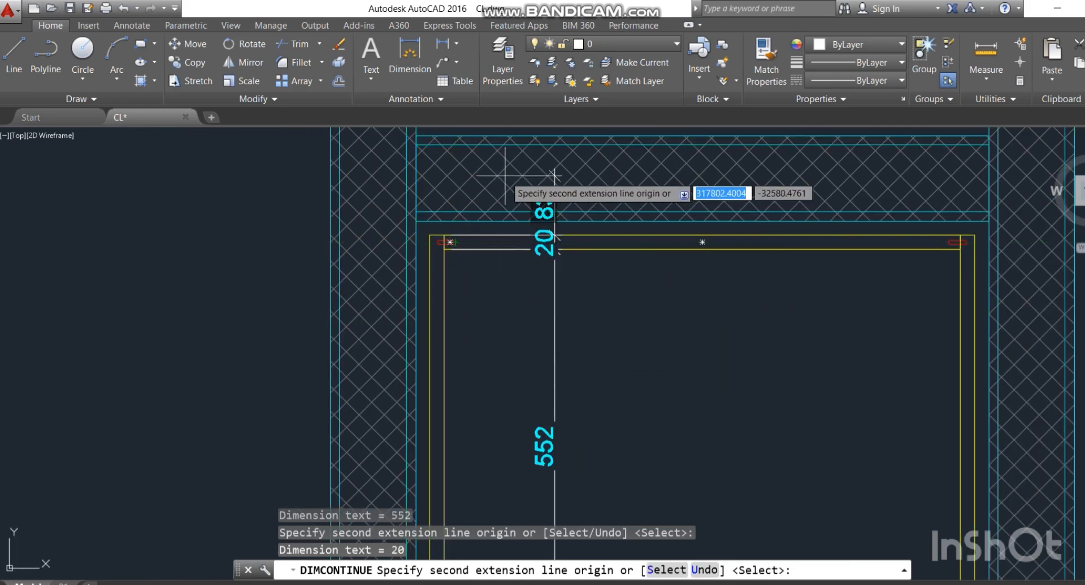
pyautogui.rightClick(487, 304)
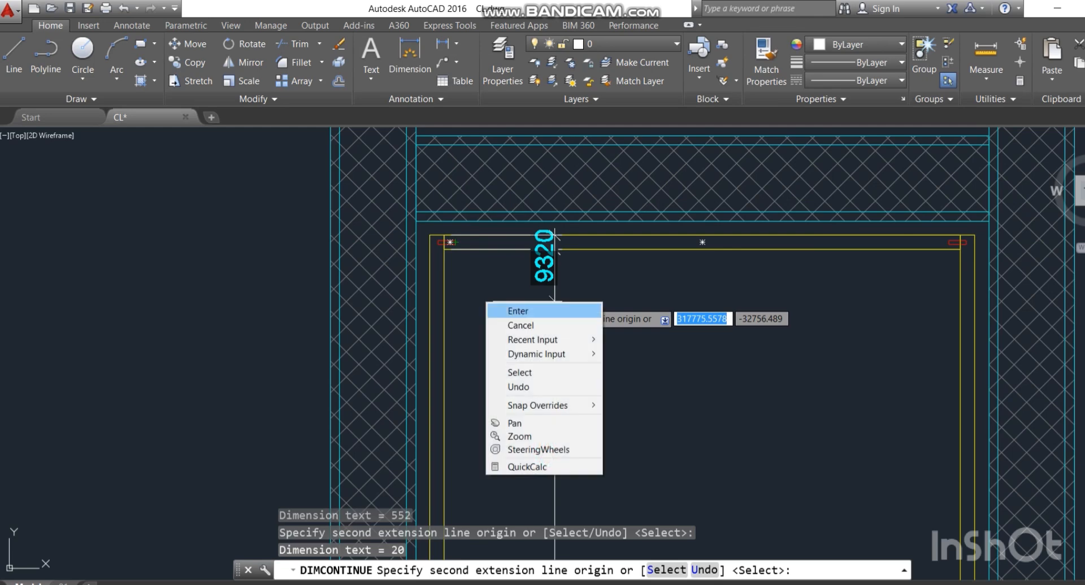
pyautogui.click(513, 310)
pyautogui.scroll(-3, 515, 299)
pyautogui.press('Escape')
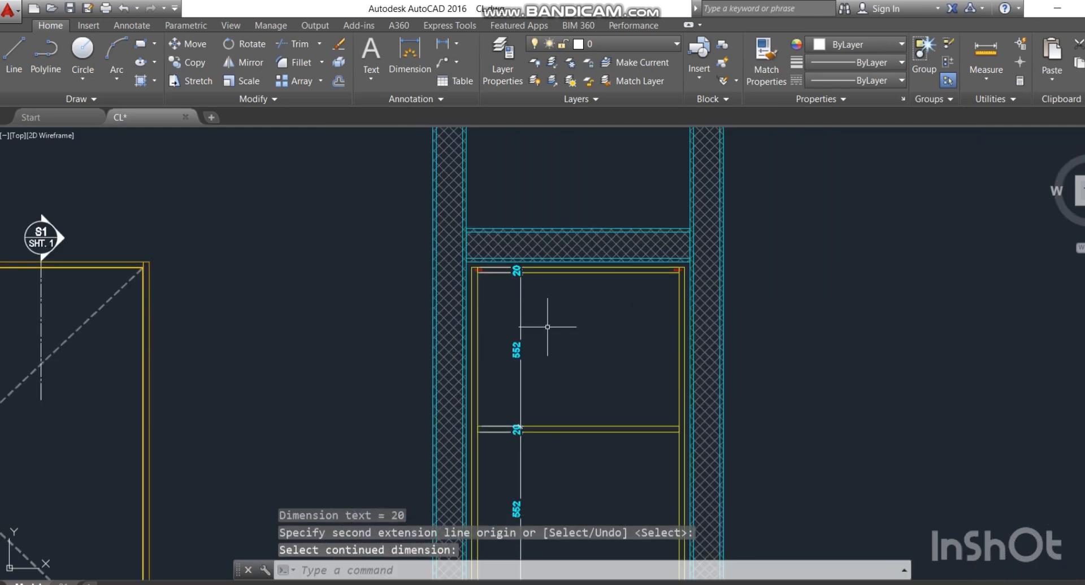
# Step: Examine the compartment and shelf dimensions of Internal Elevation E2 from top to bottom, then view both elevations together
pyautogui.scroll(-2, 552, 315)
pyautogui.moveTo(551, 329); pyautogui.dragTo(523, 172, button='middle')
pyautogui.scroll(1, 515, 249)
pyautogui.moveTo(512, 240); pyautogui.dragTo(517, 340, button='middle')
pyautogui.scroll(2, 504, 249)
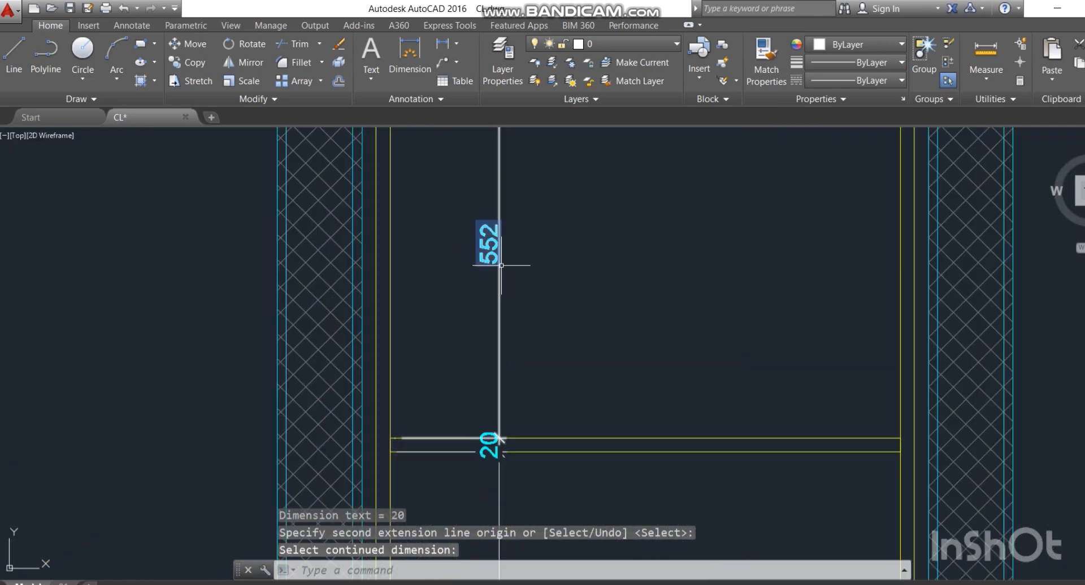
pyautogui.scroll(-2, 508, 246)
pyautogui.moveTo(525, 282); pyautogui.dragTo(528, 201, button='middle')
pyautogui.scroll(2, 497, 201)
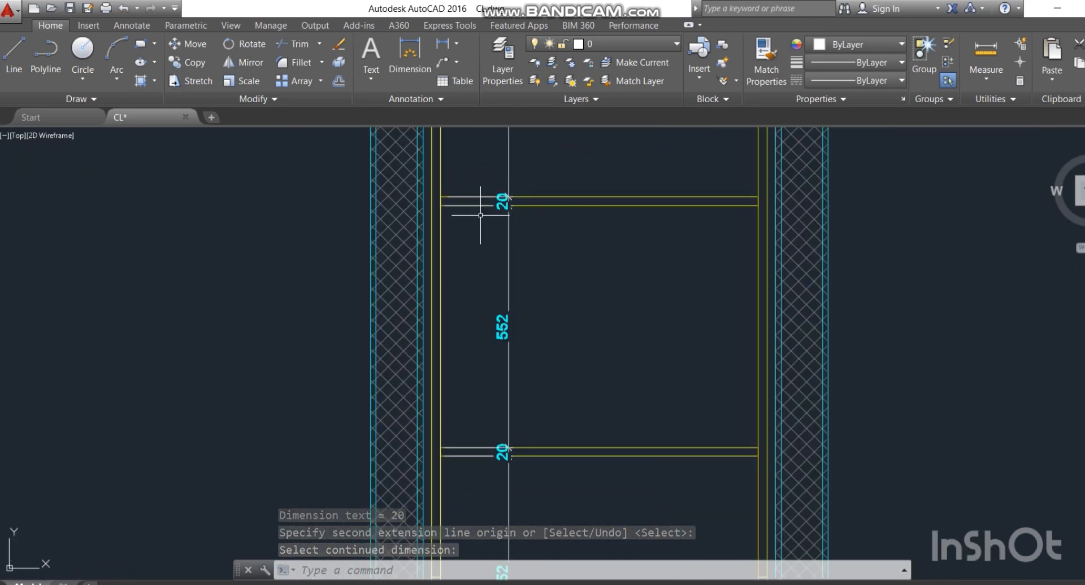
pyautogui.scroll(-2, 540, 213)
pyautogui.moveTo(547, 283); pyautogui.dragTo(545, 236, button='middle')
pyautogui.moveTo(542, 370); pyautogui.dragTo(528, 249, button='middle')
pyautogui.moveTo(505, 349)
pyautogui.mouseDown(button='middle')
pyautogui.moveTo(511, 255)
pyautogui.moveTo(493, 204)
pyautogui.mouseUp(button='middle')
pyautogui.scroll(2, 510, 365)
pyautogui.moveTo(496, 403); pyautogui.dragTo(496, 328, button='middle')
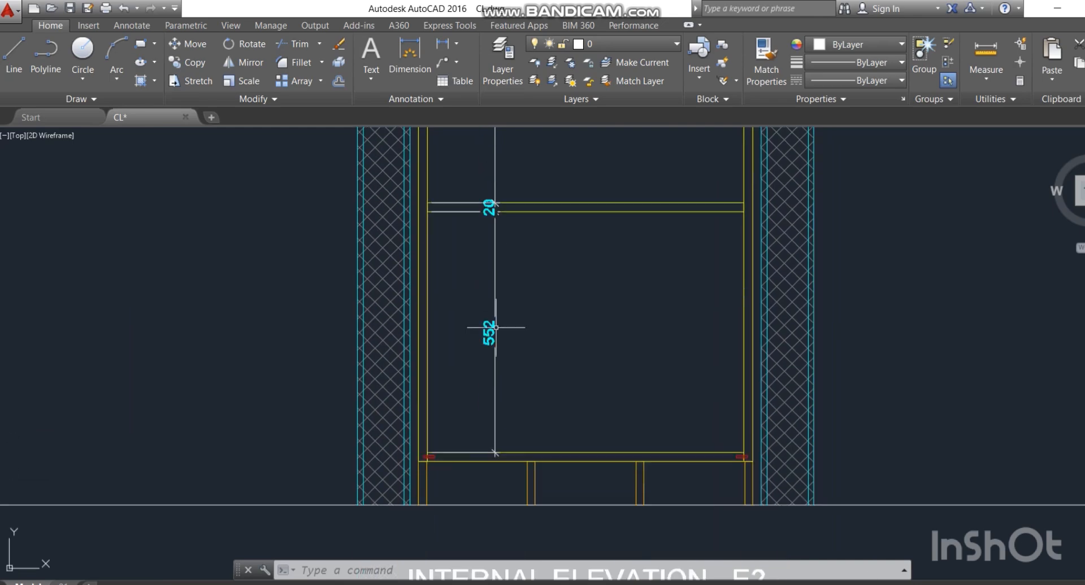
pyautogui.scroll(-4, 542, 359)
pyautogui.moveTo(533, 242)
pyautogui.mouseDown(button='middle')
pyautogui.moveTo(531, 322)
pyautogui.moveTo(525, 289)
pyautogui.mouseUp(button='middle')
pyautogui.scroll(-2, 528, 315)
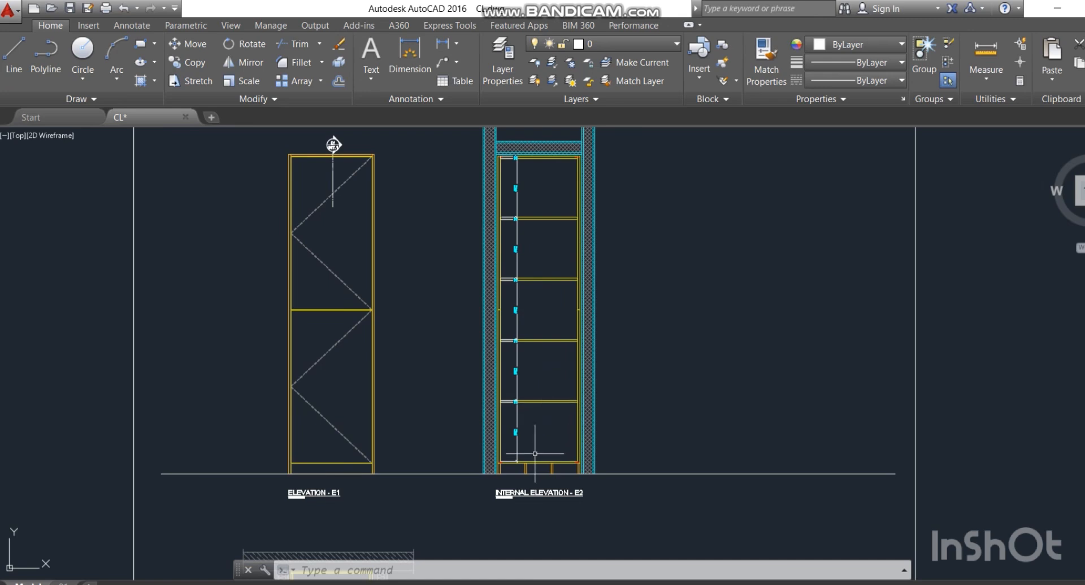
pyautogui.moveTo(529, 451); pyautogui.dragTo(524, 490, button='middle')
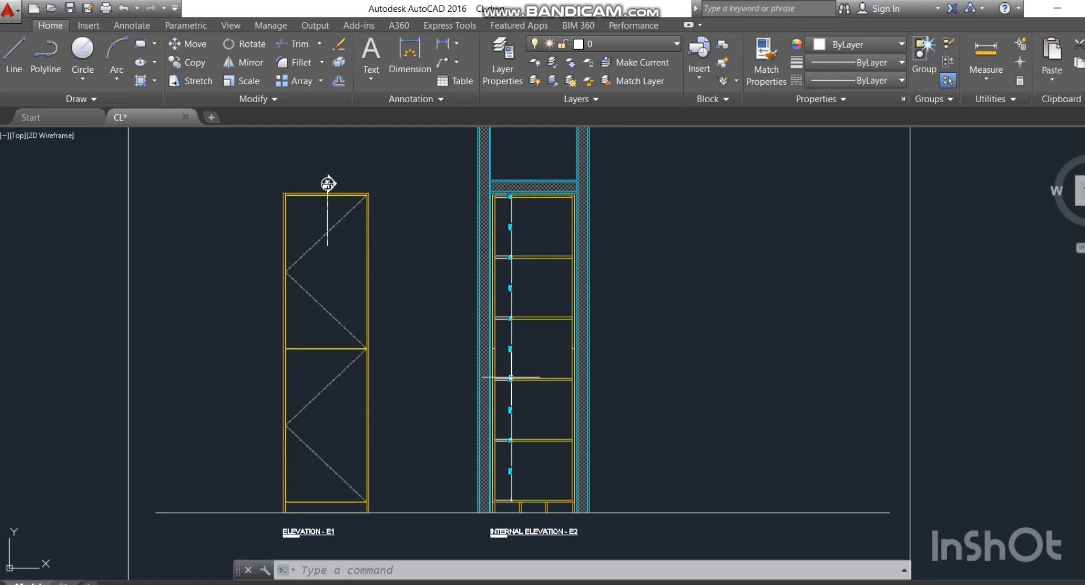
pyautogui.write('COPY')
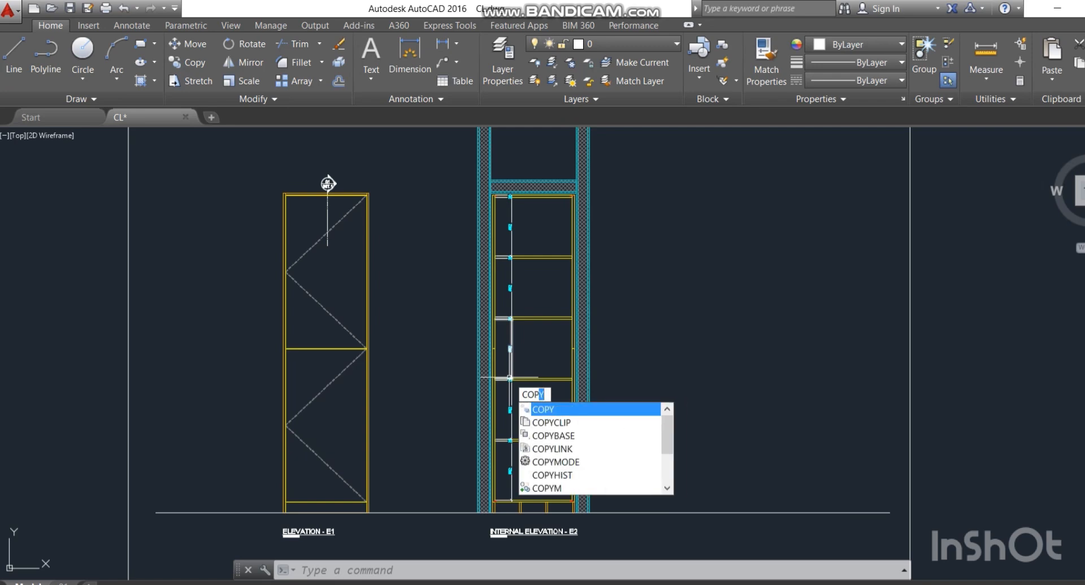
pyautogui.press('Return')
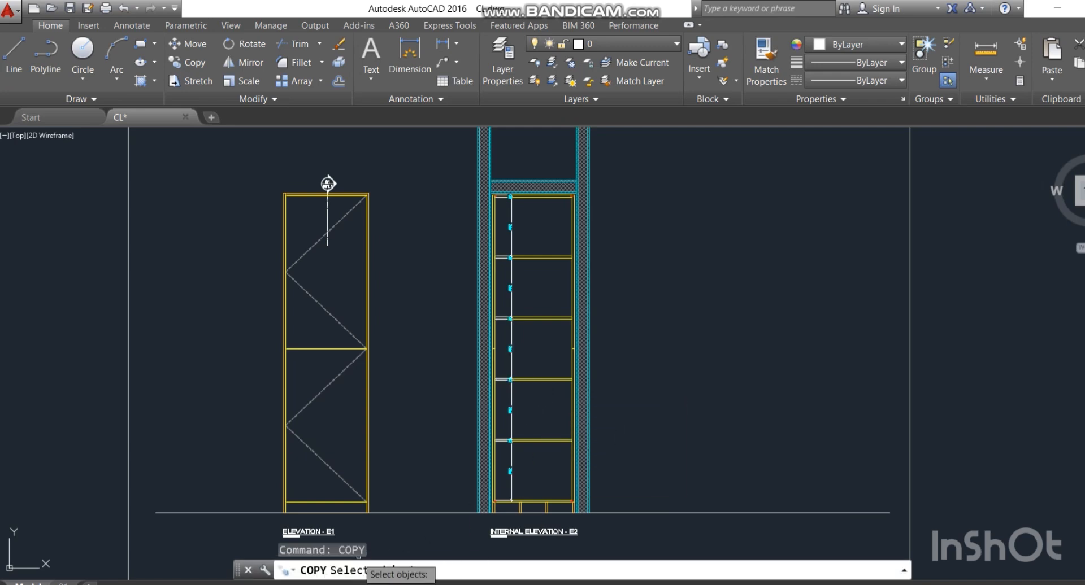
pyautogui.moveTo(351, 403); pyautogui.dragTo(414, 343, button='middle')
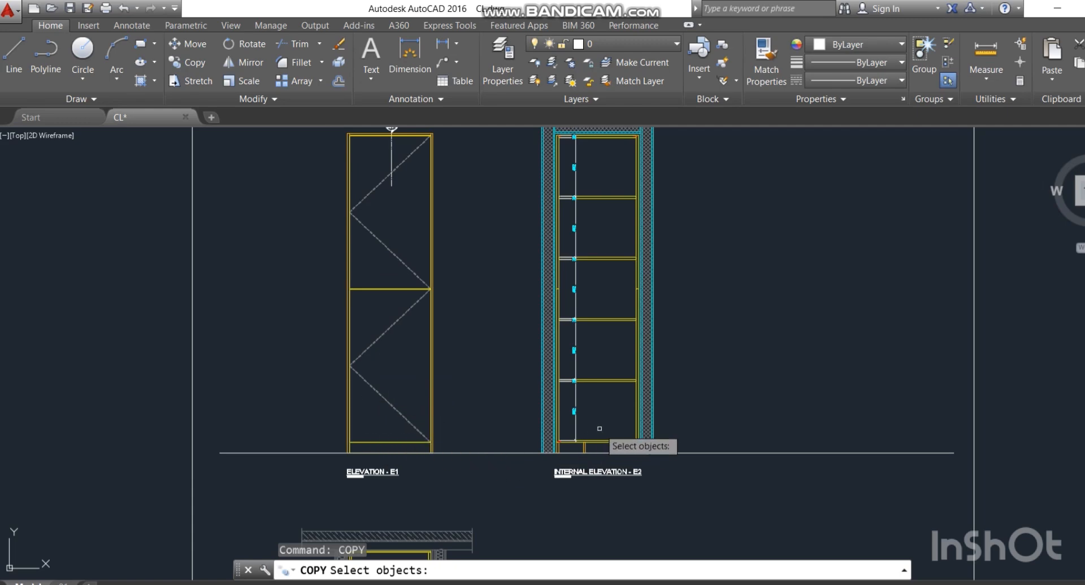
pyautogui.scroll(7, 576, 441)
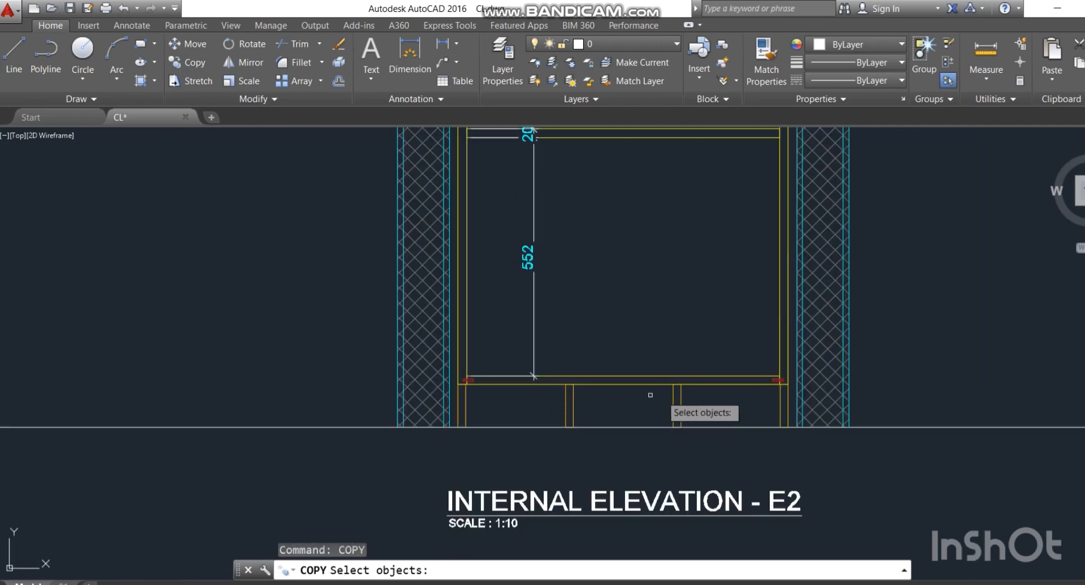
pyautogui.press('Escape')
pyautogui.press('Escape')
# Step: Delete the two intermediate vertical supports beneath the bottom panel of Internal Elevation E2
pyautogui.click(769, 377)
pyautogui.click(519, 401)
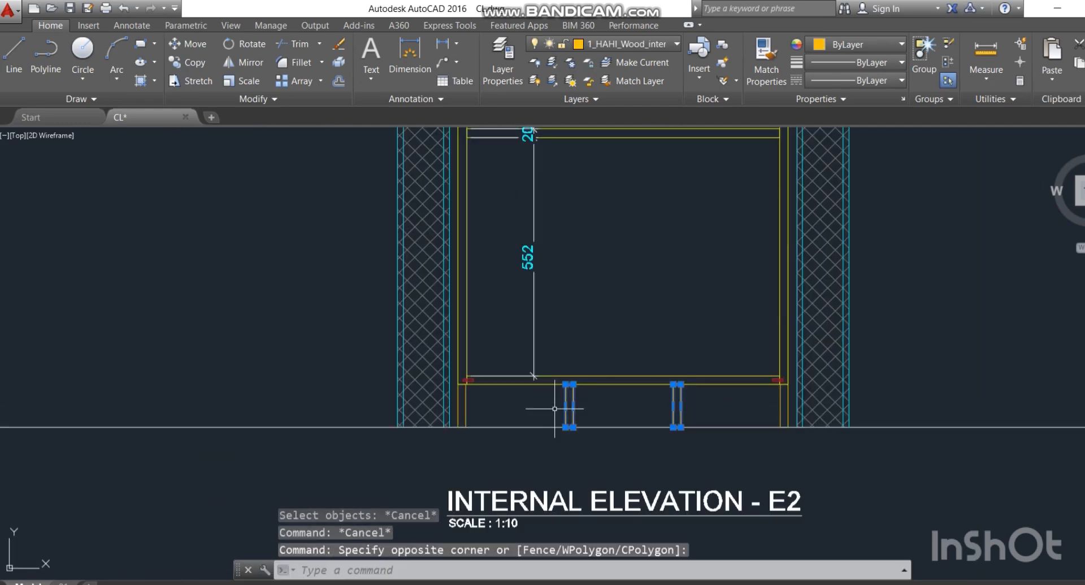
pyautogui.press('Escape')
pyautogui.press('Escape')
pyautogui.scroll(2, 701, 397)
pyautogui.click(700, 398)
pyautogui.click(471, 420)
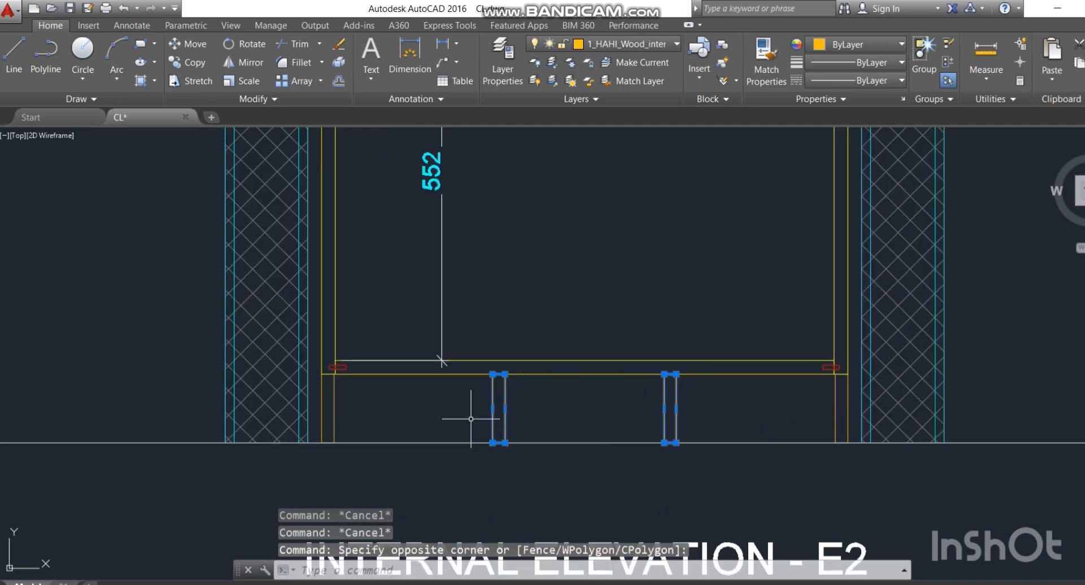
pyautogui.press('Delete')
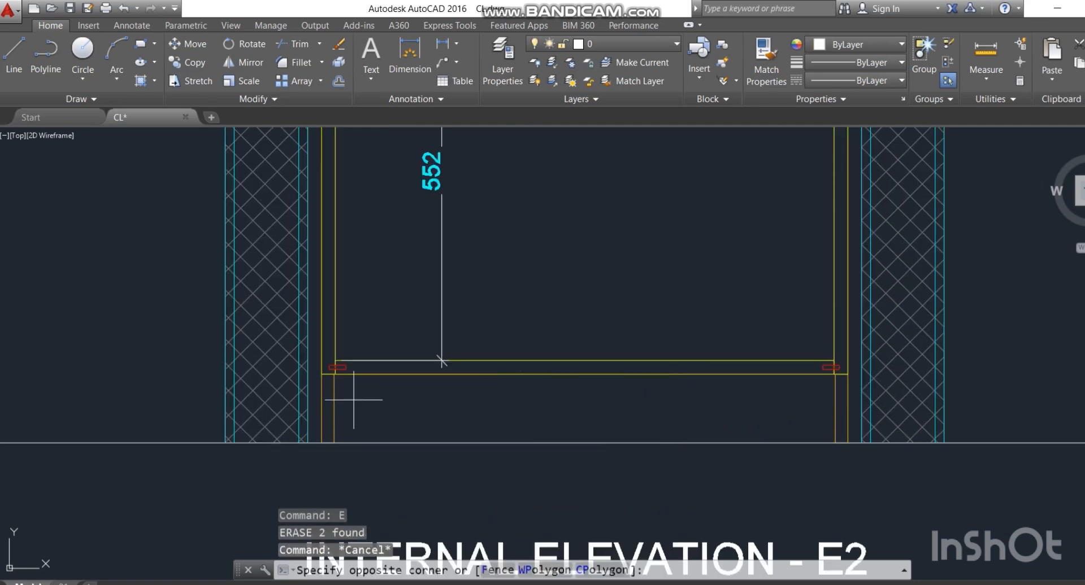
# Step: Start copying the left end support beneath the bottom panel, using its upper-right endpoint as the base point
pyautogui.click(325, 410)
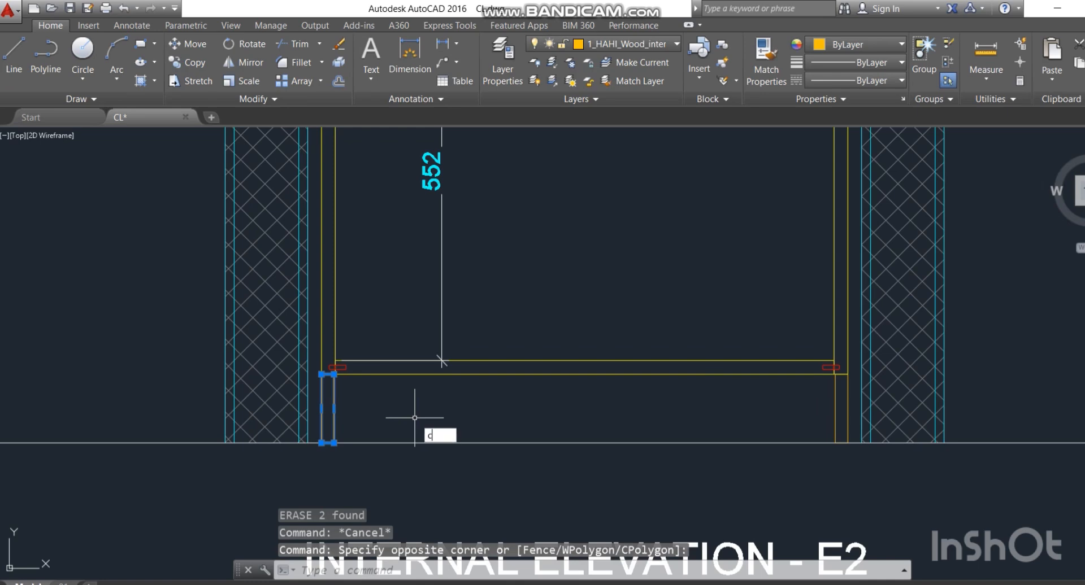
pyautogui.write('o')
pyautogui.press('Return')
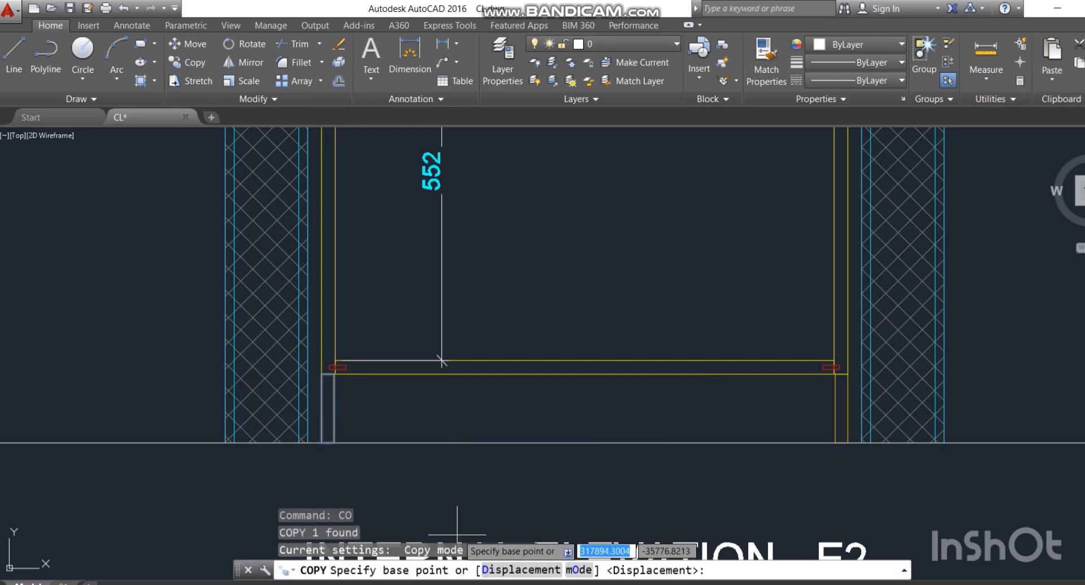
pyautogui.scroll(4, 319, 383)
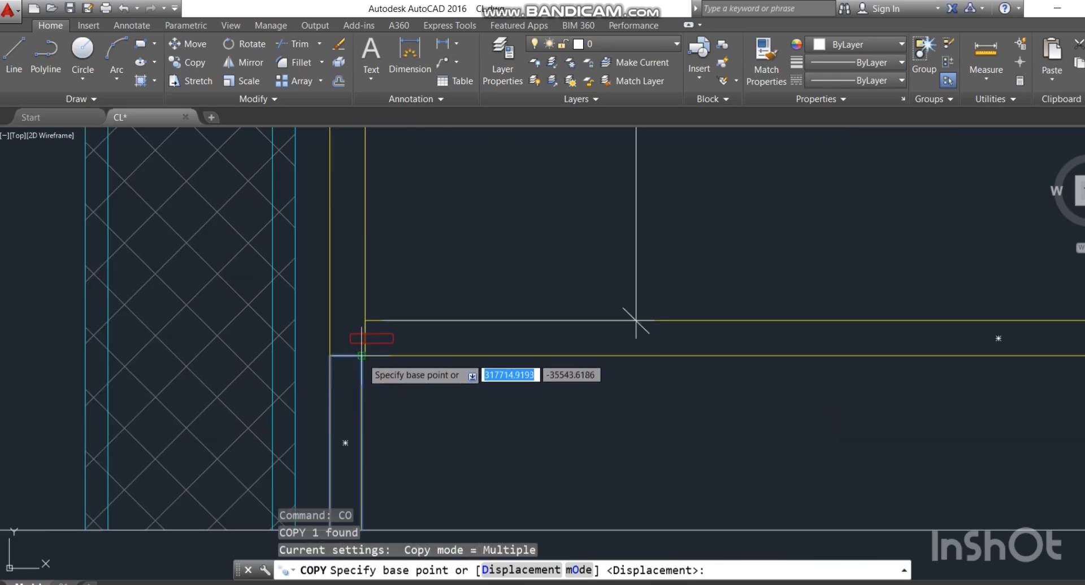
pyautogui.click(335, 374)
# Step: Set the support copy to an array of 4 items with the Fit option
pyautogui.write('a')
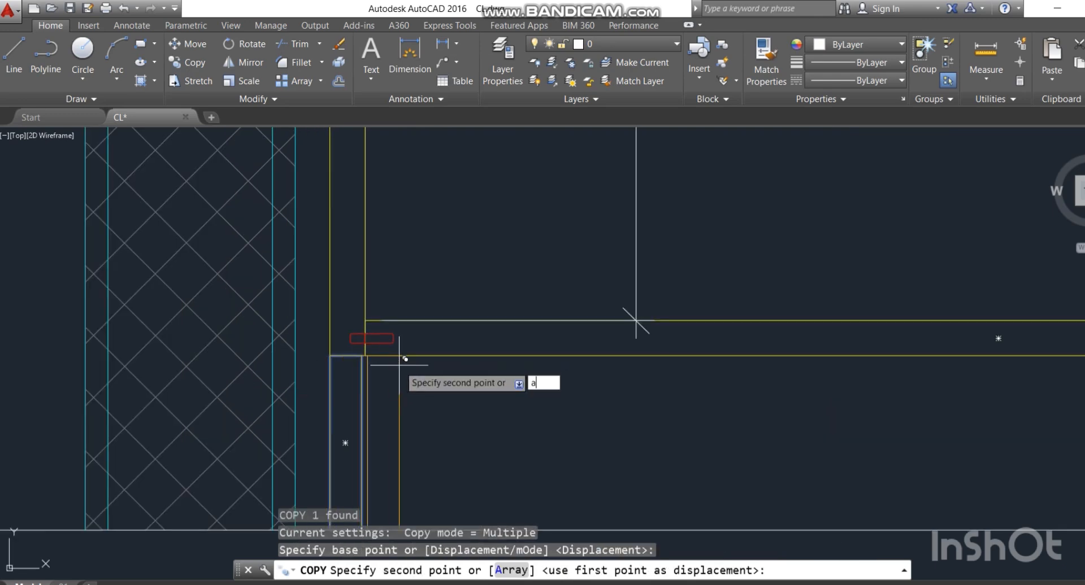
pyautogui.press('Return')
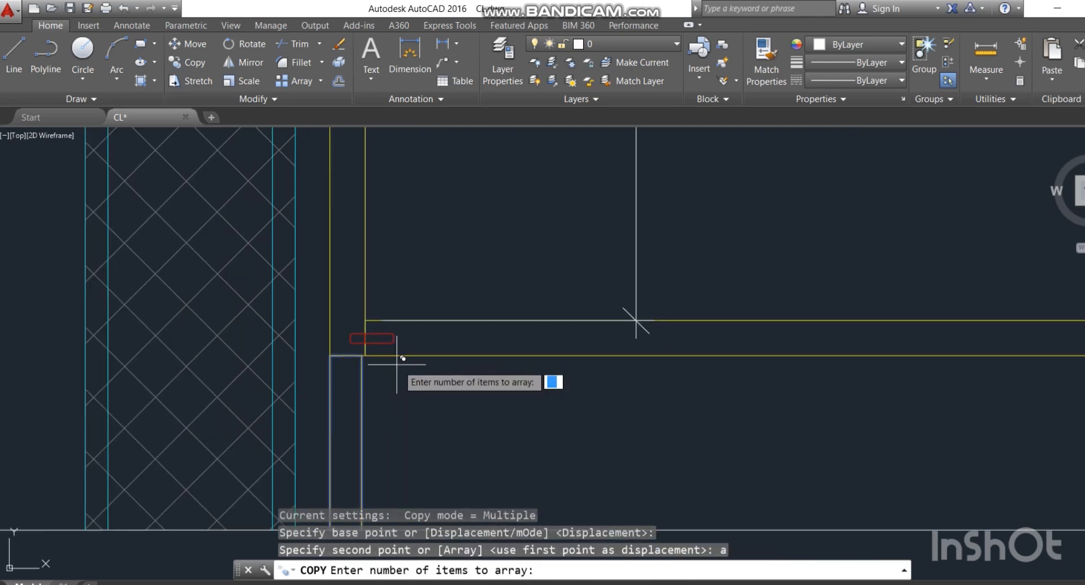
pyautogui.scroll(-3, 424, 366)
pyautogui.write('4')
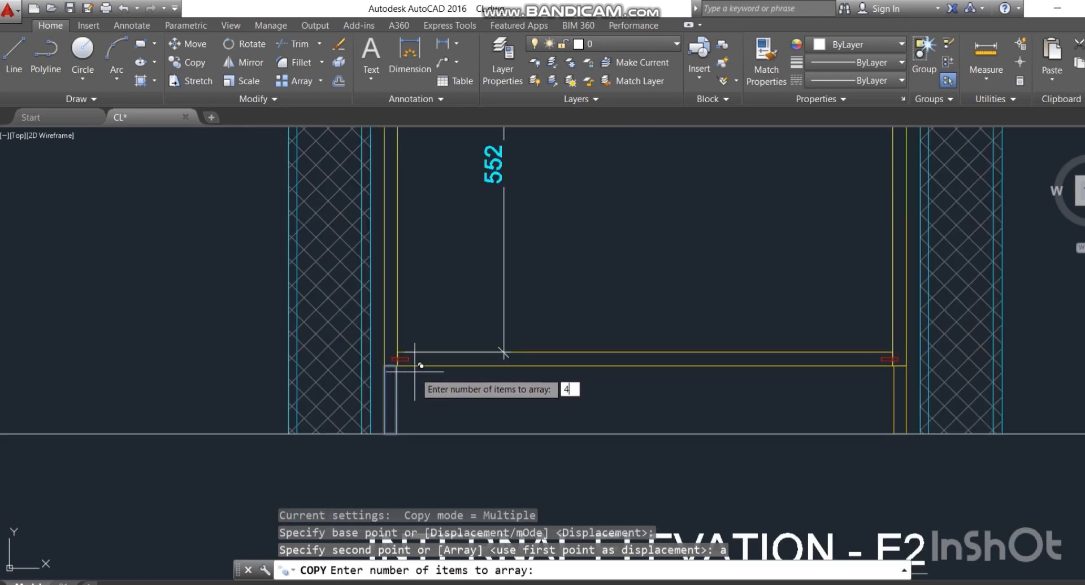
pyautogui.press('Return')
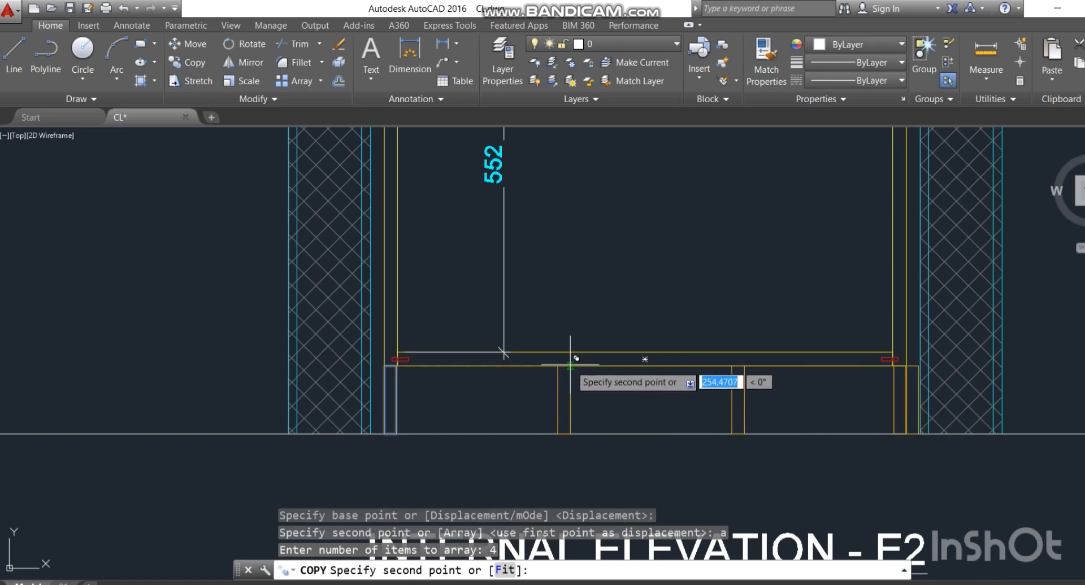
pyautogui.write('f')
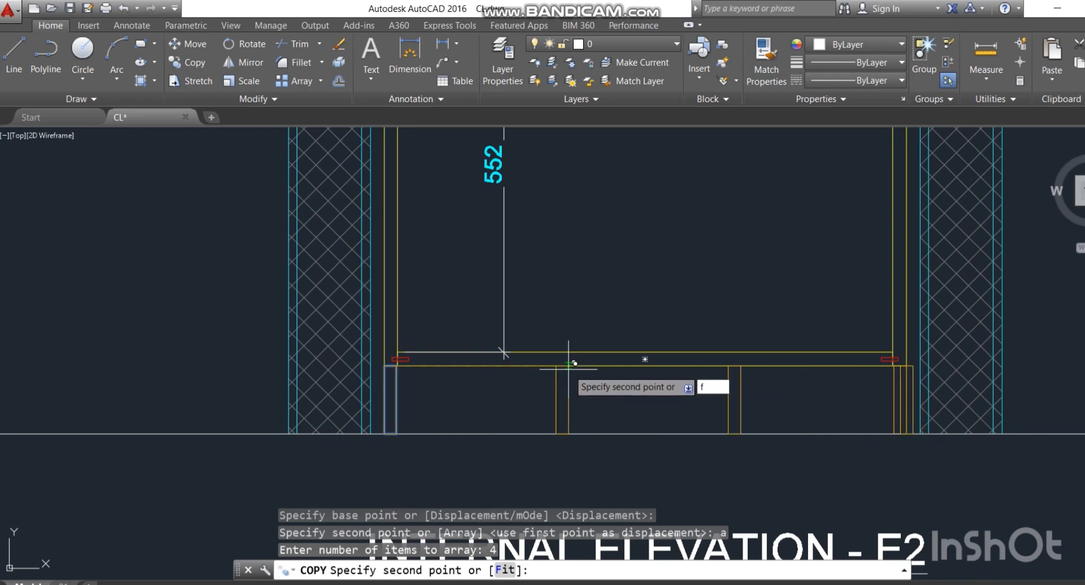
pyautogui.press('Return')
# Step: Fit the support array to the upper-right endpoint of the right end support and finish the copy
pyautogui.scroll(5, 914, 369)
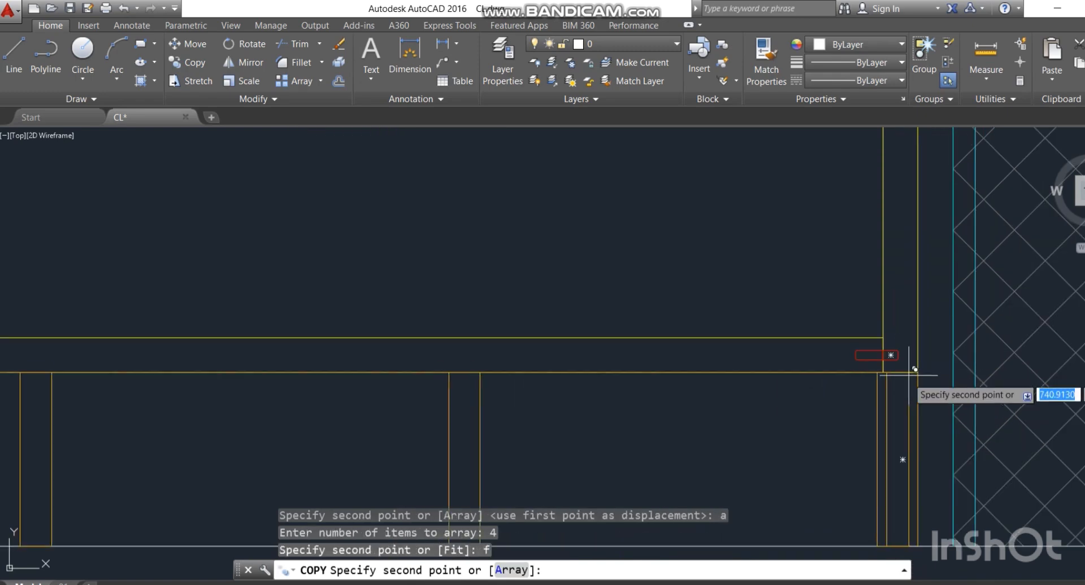
pyautogui.scroll(3, 914, 368)
pyautogui.click(856, 347)
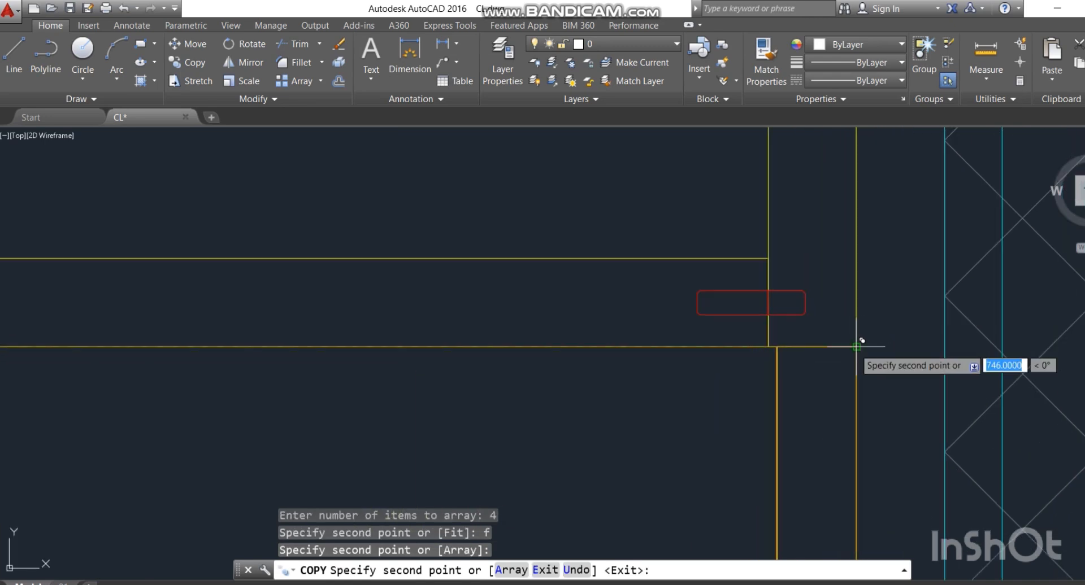
pyautogui.scroll(-8, 847, 356)
pyautogui.rightClick(753, 384)
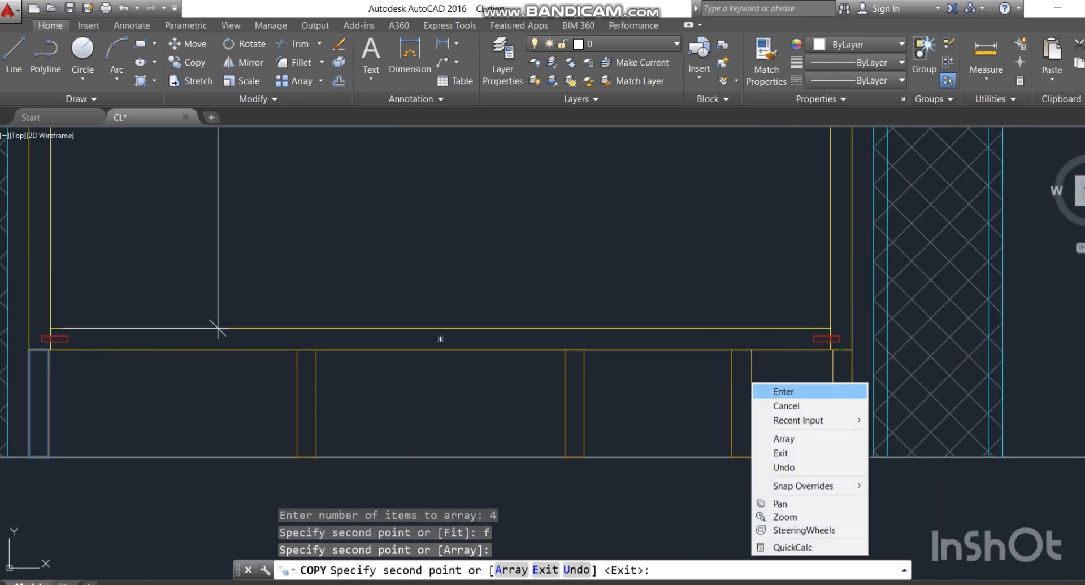
pyautogui.click(771, 391)
pyautogui.scroll(-4, 735, 384)
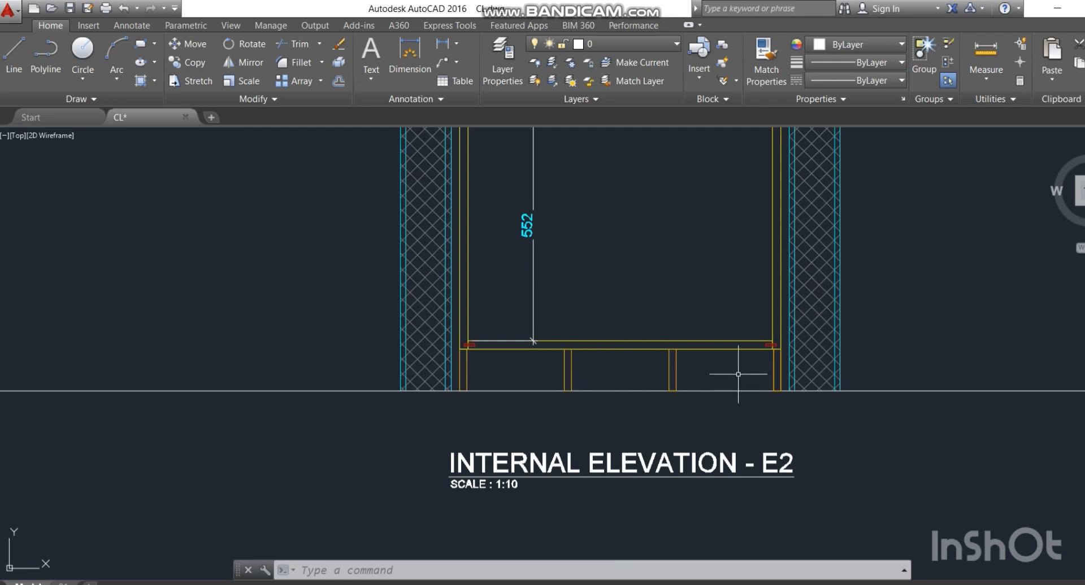
pyautogui.moveTo(734, 399); pyautogui.dragTo(687, 411, button='middle')
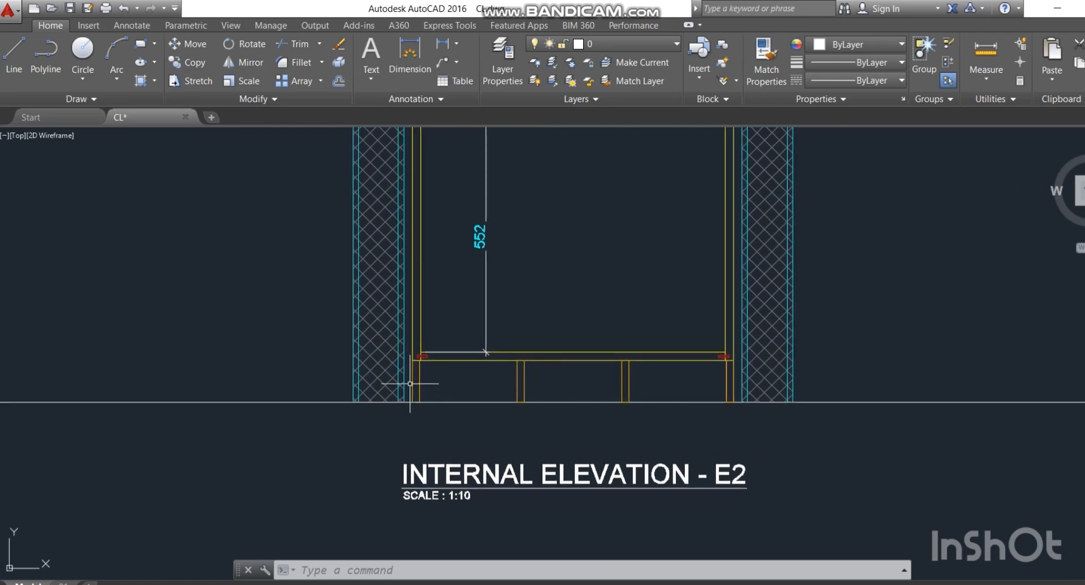